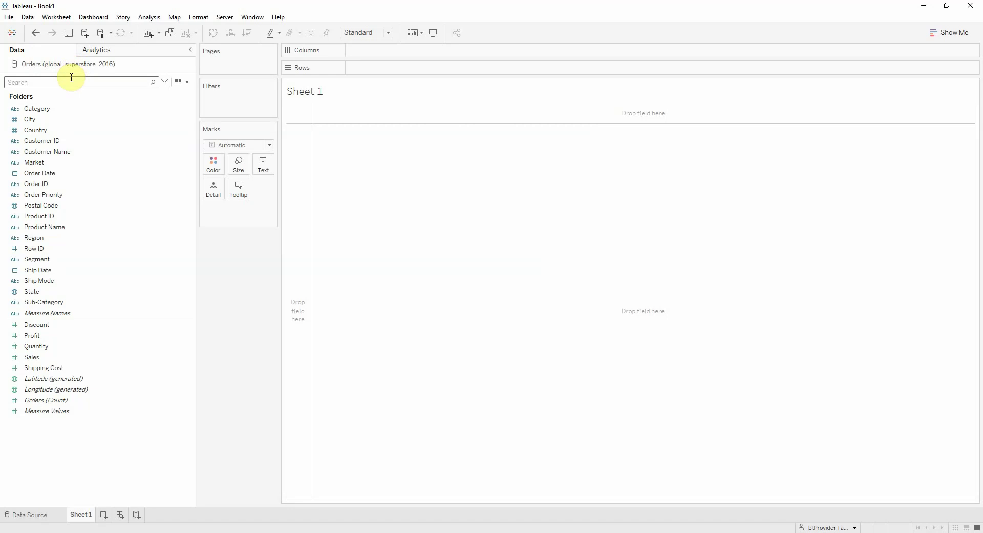
# Create a new calculated field named Sales Normalized.
pyautogui.click(187, 82)
pyautogui.click(159, 99)
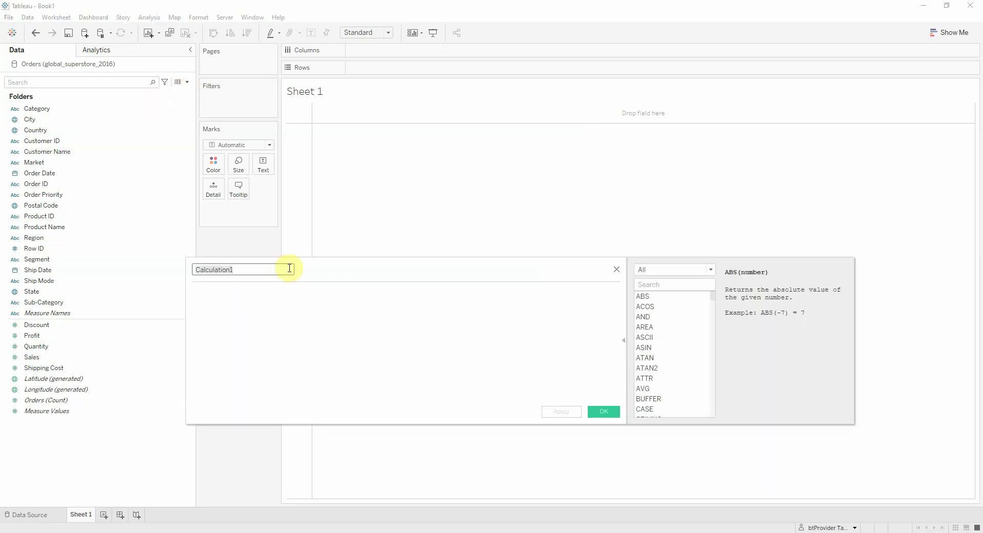
pyautogui.write('Sales Normalized')
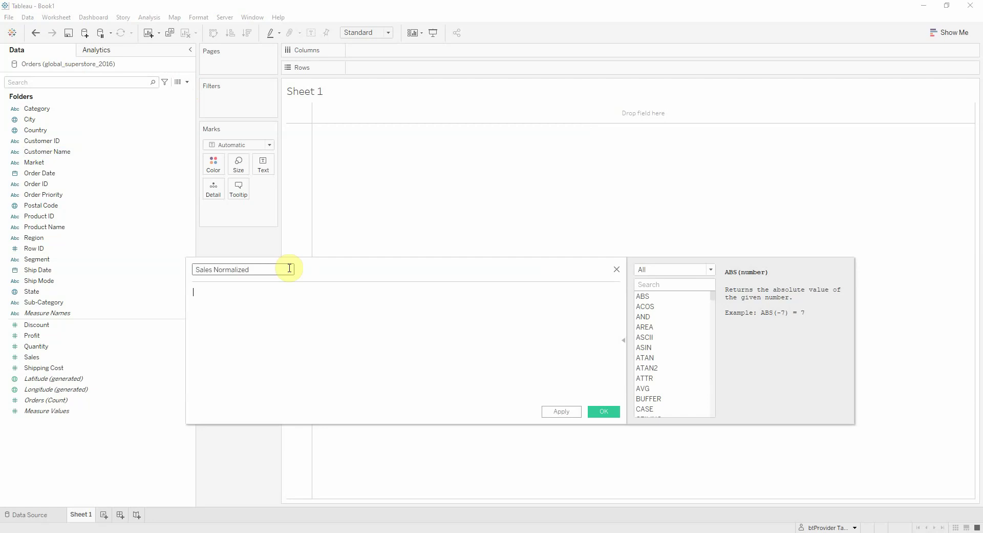
# Enter (SUM([Sales])-WINDOW_MIN(SUM([Sales]))) as the numerator of the Sales Normalized formula.
pyautogui.write('SUM([Sales])')
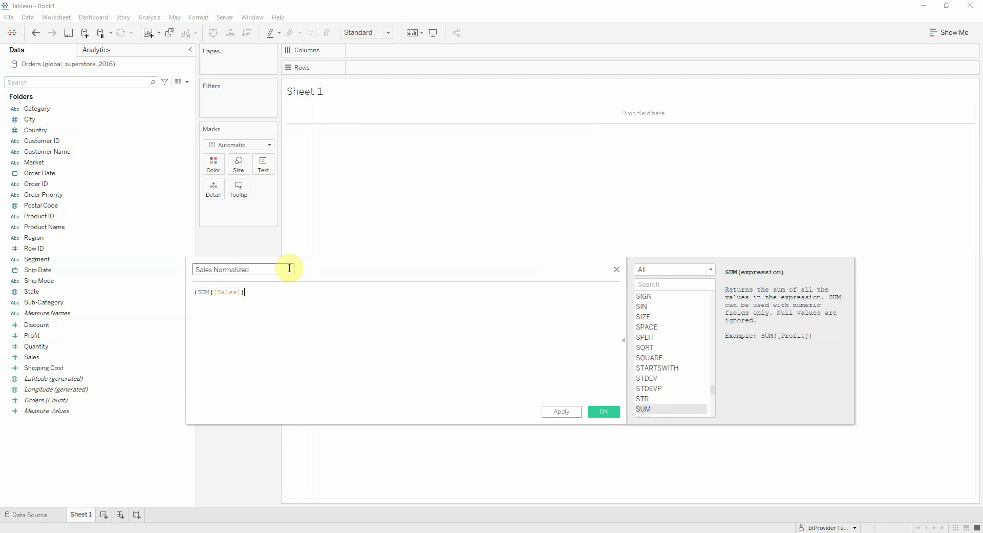
pyautogui.write('-window')
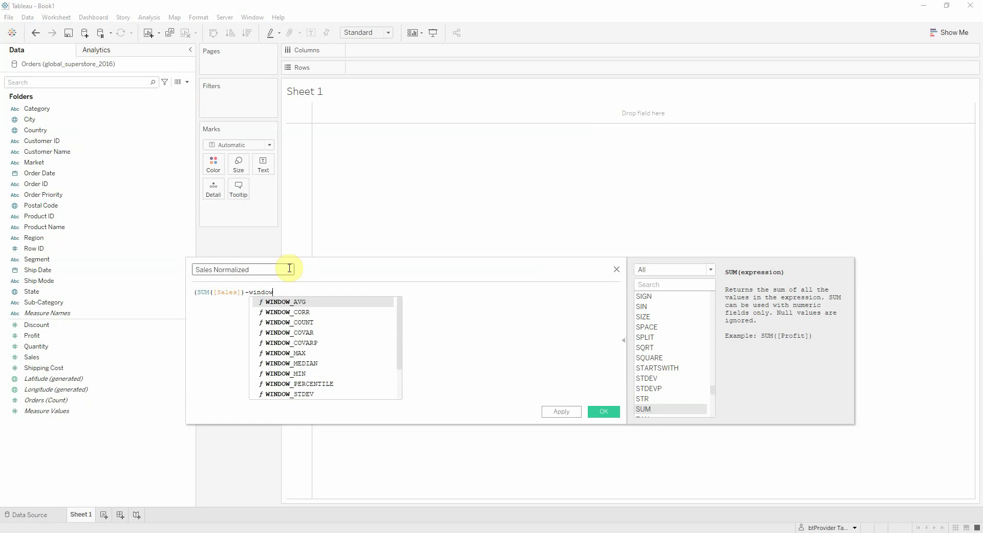
pyautogui.write('_mi')
pyautogui.press('Return')
pyautogui.write('sum')
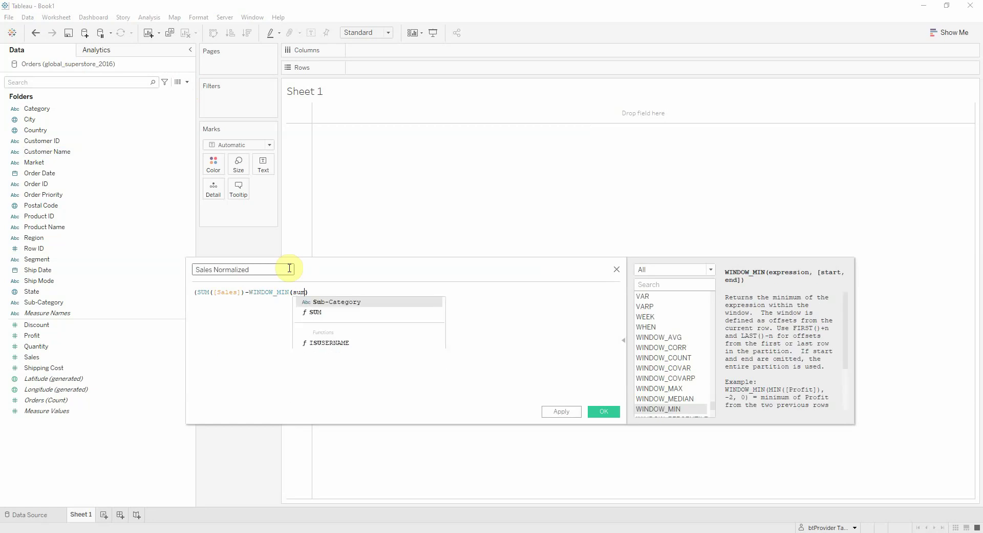
pyautogui.press('Return')
pyautogui.write('[Sales]))')
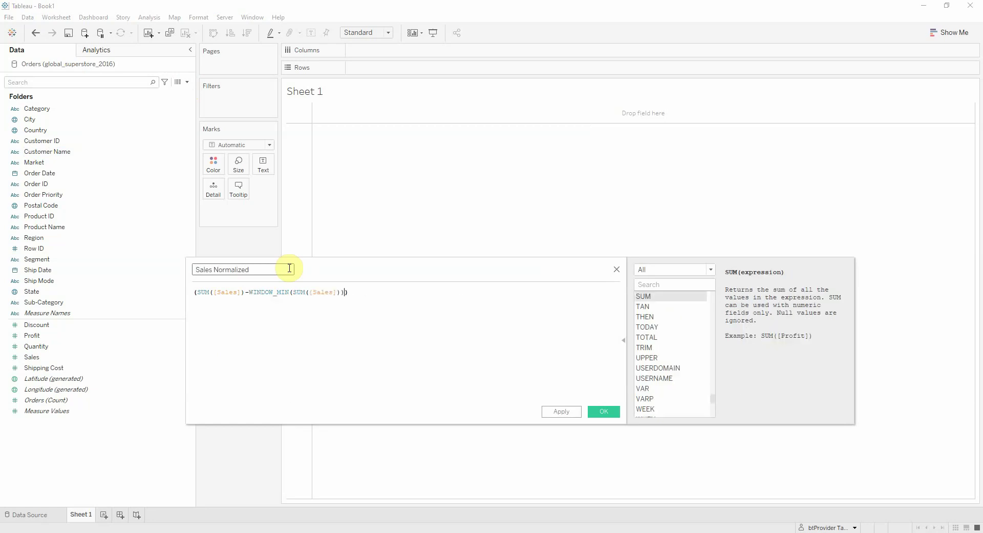
# Divide the numerator by (WINDOW_MAX(SUM([Sales]))-WINDOW_MIN(SUM([Sales]))), placing the slash and the denominator on separate lines.
pyautogui.press('Return')
pyautogui.write('/')
pyautogui.press('Return')
pyautogui.write('(w')
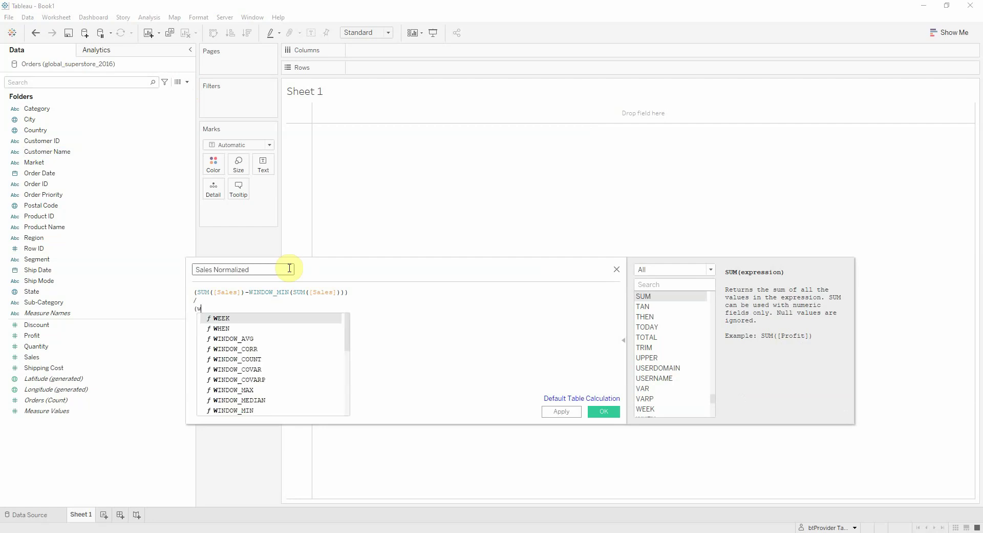
pyautogui.write('indow_MAX(SUM(s')
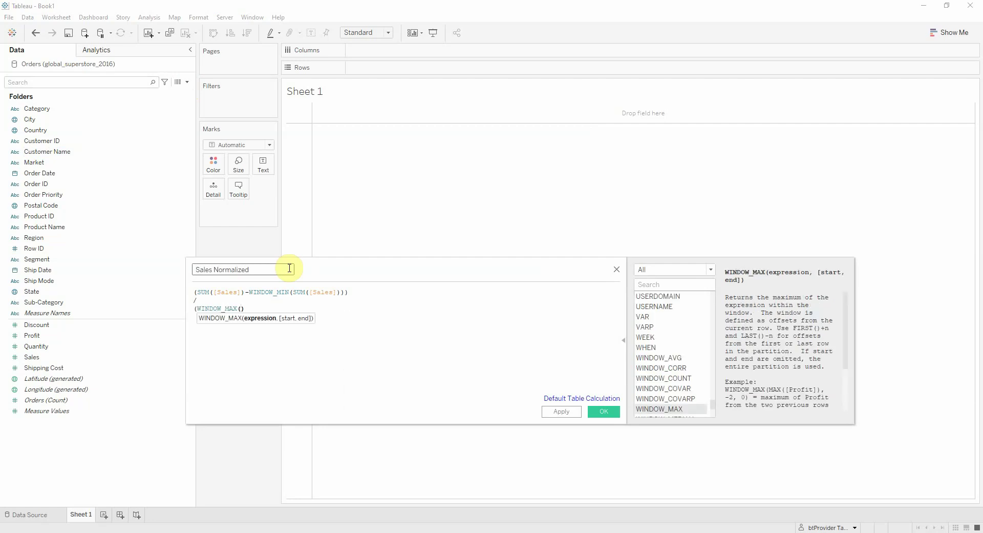
pyautogui.press('Return')
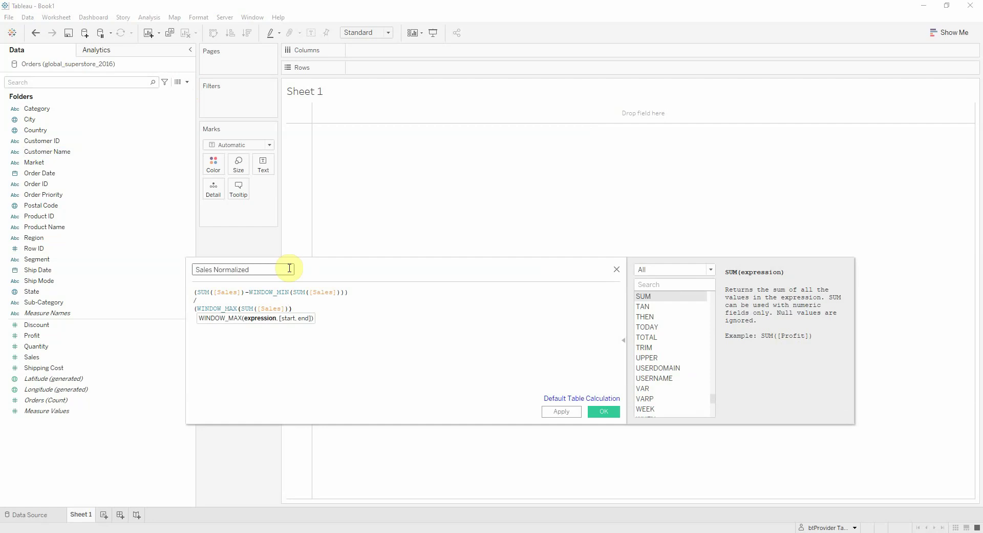
pyautogui.press('End')
pyautogui.write('-')
pyautogui.write('windo')
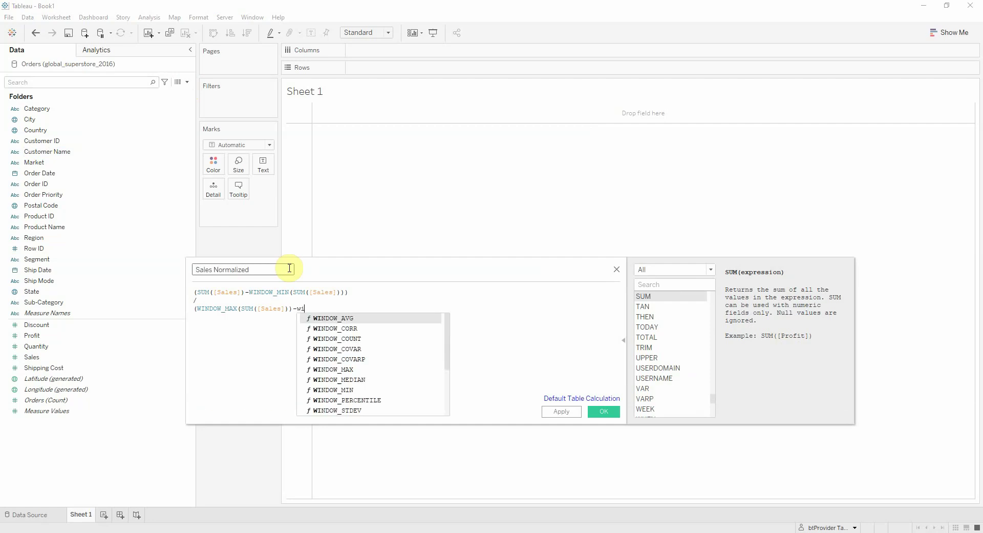
pyautogui.write('w_mi')
pyautogui.press('Return')
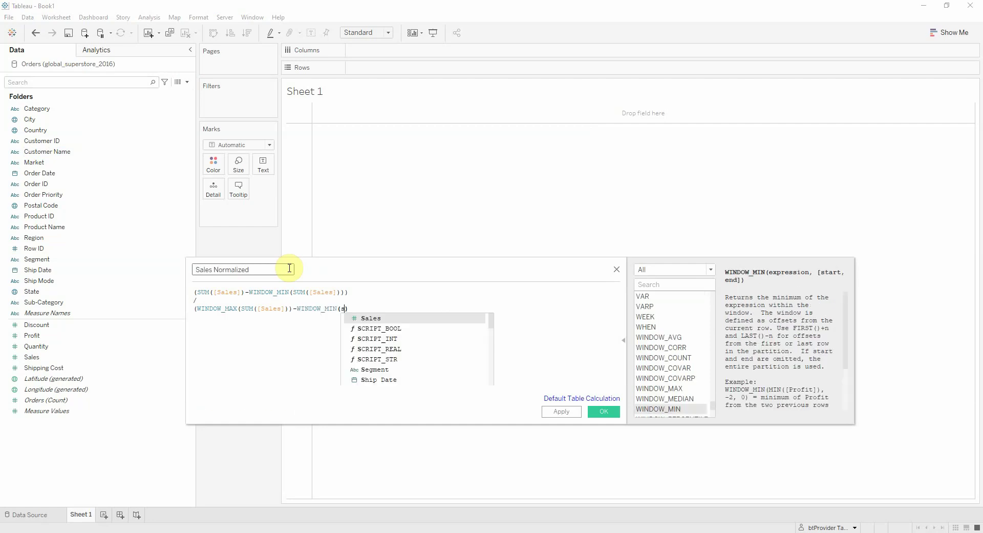
pyautogui.write('SUM(sa')
pyautogui.press('Return')
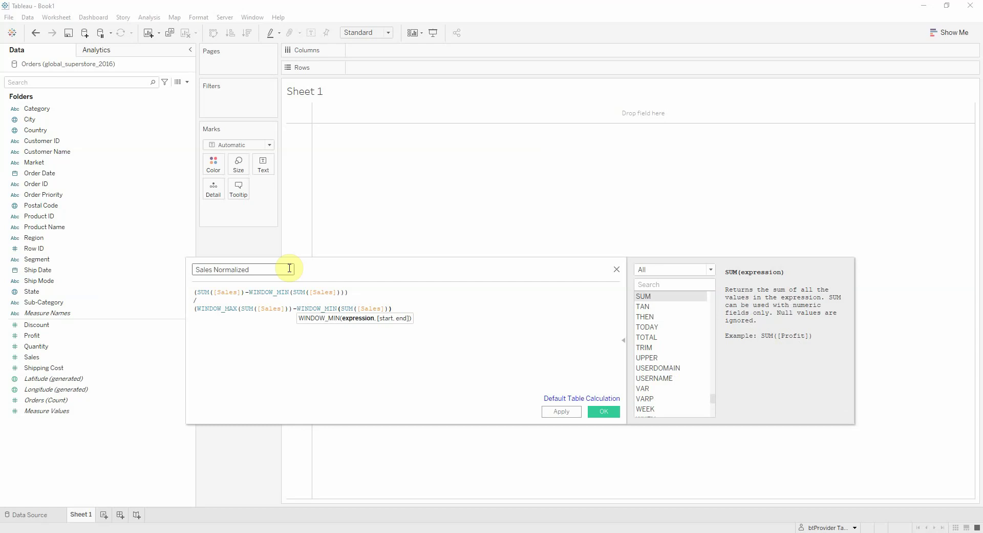
pyautogui.write(')')
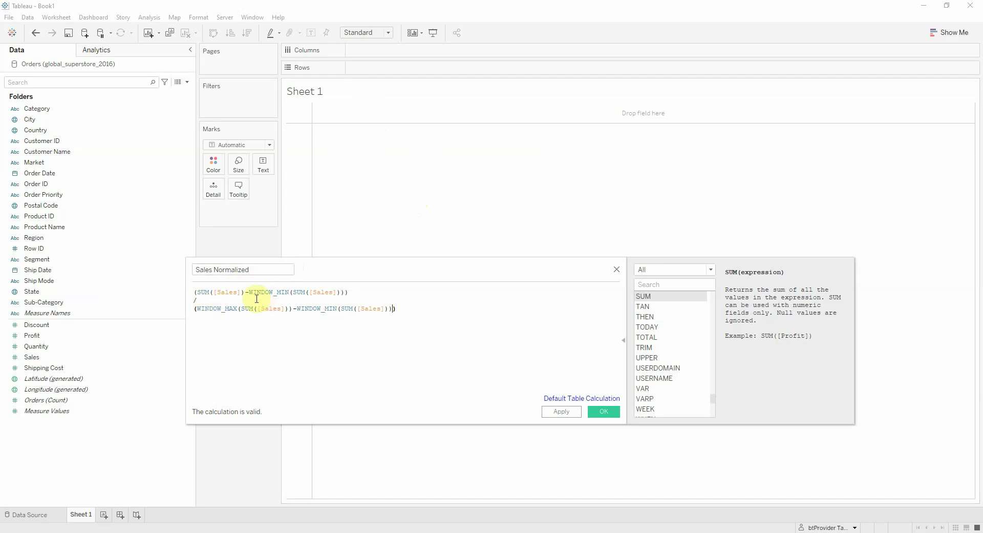
# Review the sum, minimum and maximum terms of the formula and save the Sales Normalized calculated field.
pyautogui.moveTo(245, 293); pyautogui.dragTo(219, 291)
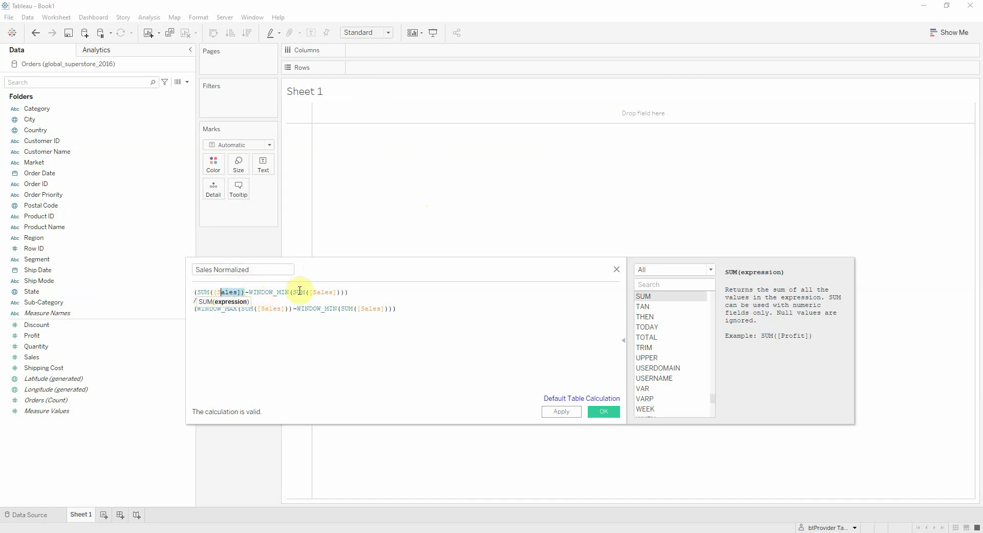
pyautogui.moveTo(301, 289); pyautogui.dragTo(284, 290)
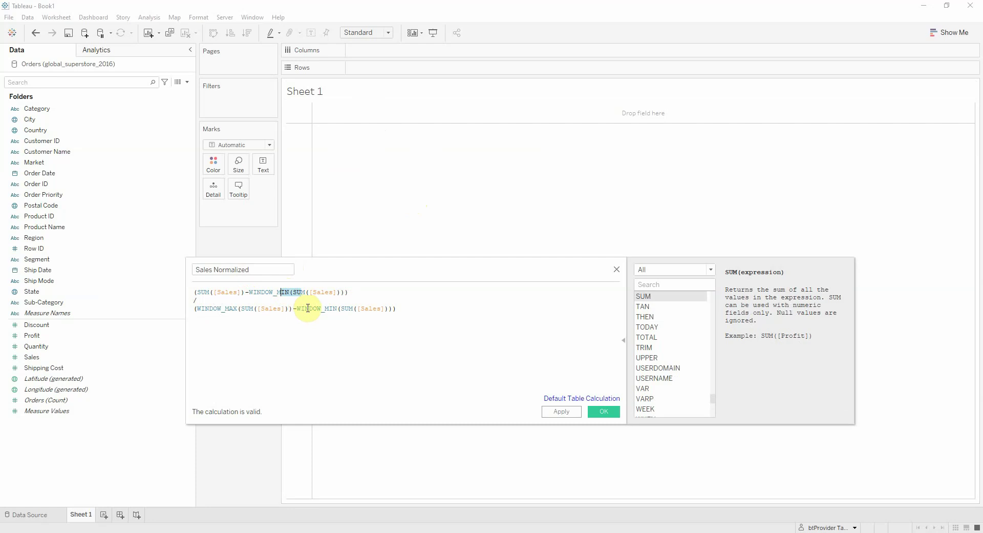
pyautogui.moveTo(291, 308); pyautogui.dragTo(266, 309)
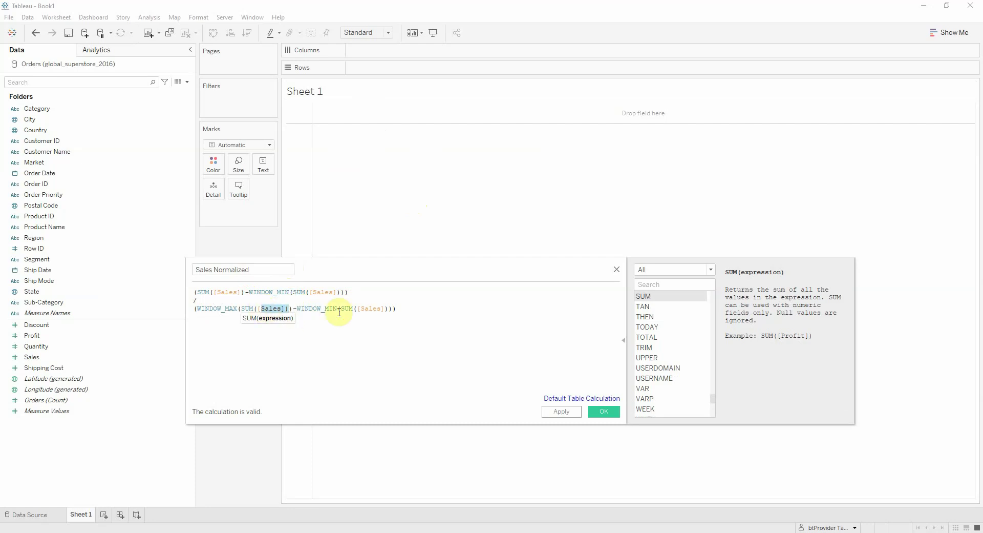
pyautogui.moveTo(345, 308); pyautogui.dragTo(312, 309)
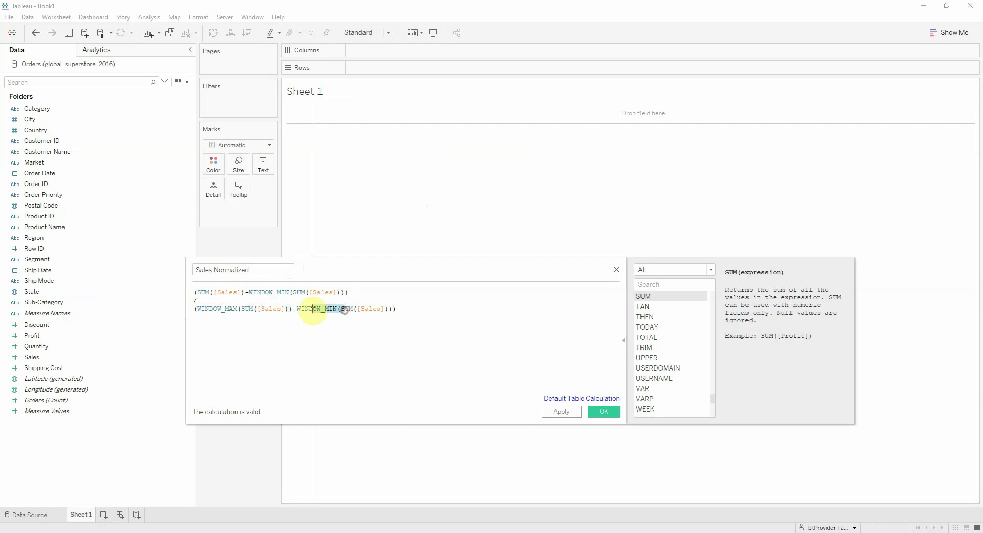
pyautogui.click(603, 411)
# Duplicate the Sales Normalized field and rename the copy Profit Normalized in its calculation editor.
pyautogui.rightClick(115, 369)
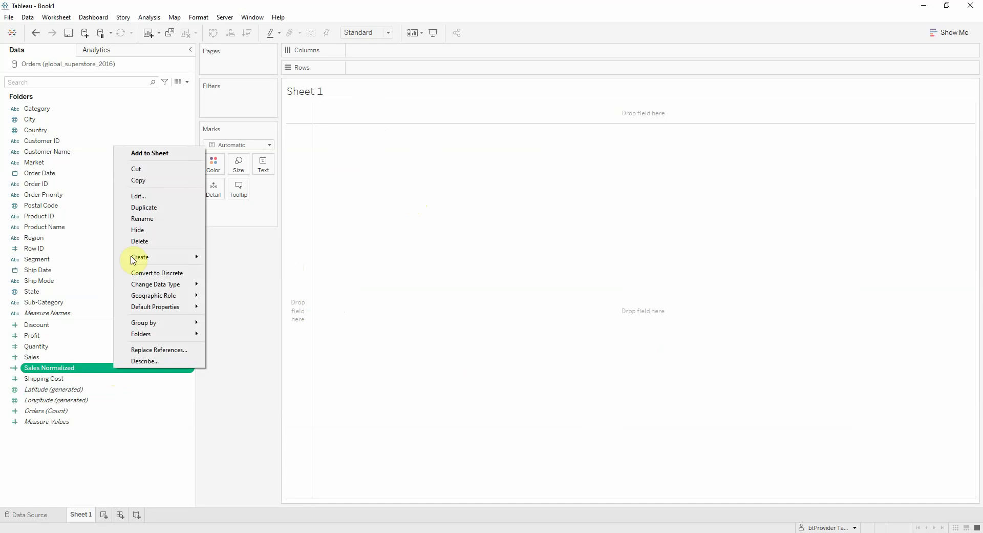
pyautogui.click(136, 207)
pyautogui.rightClick(73, 378)
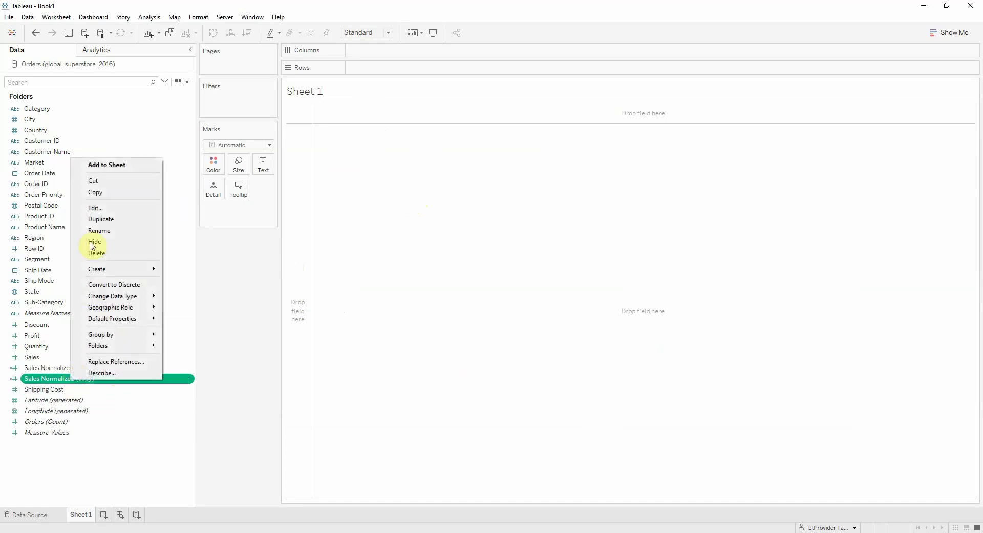
pyautogui.click(99, 208)
pyautogui.doubleClick(204, 269)
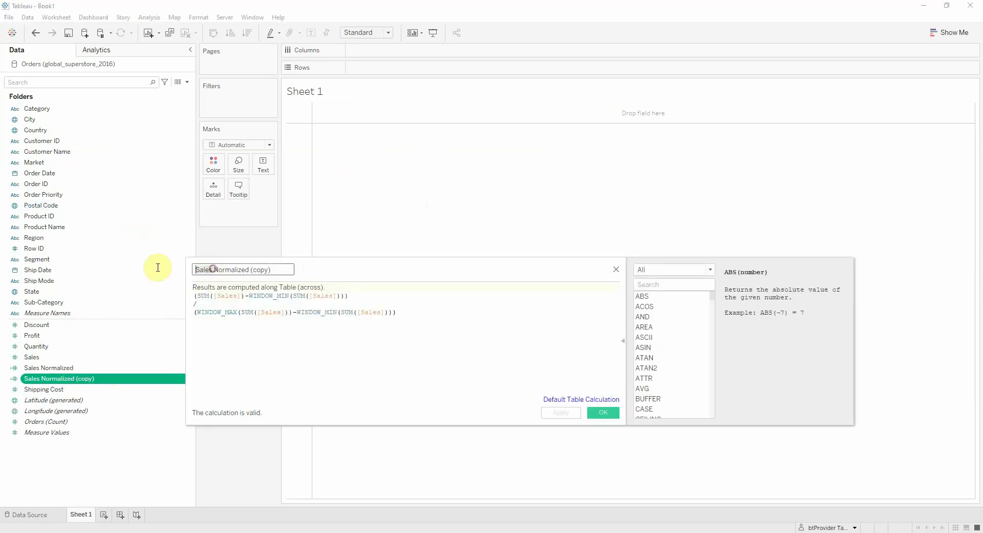
pyautogui.write('Profit')
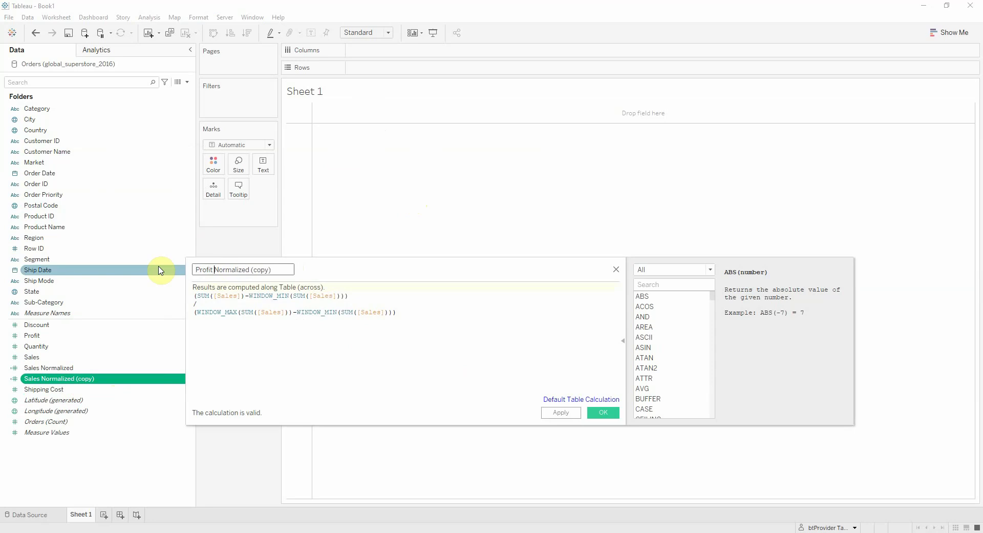
pyautogui.moveTo(278, 270); pyautogui.dragTo(251, 270)
pyautogui.press('BackSpace')
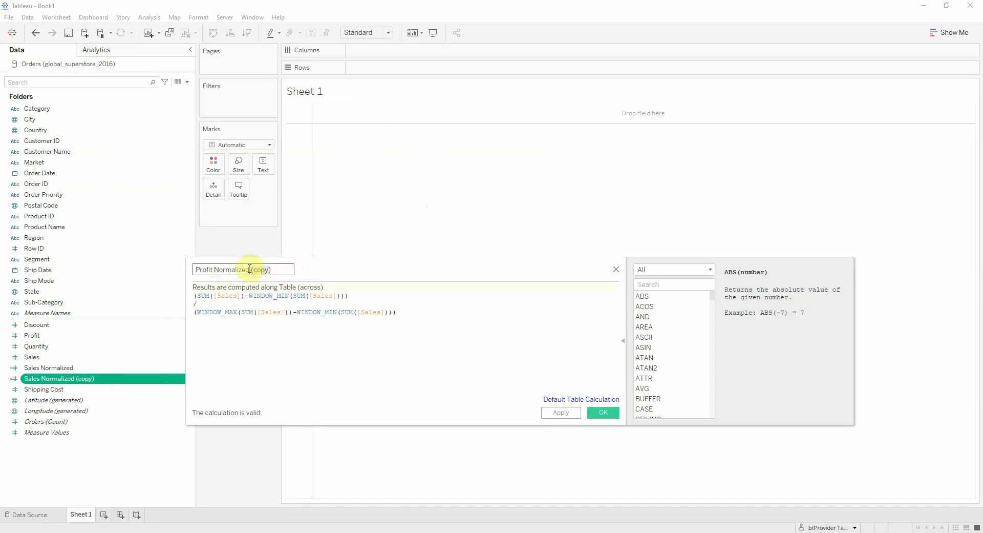
# Replace both [Sales] references in the numerator of the Profit Normalized formula with [Profit].
pyautogui.doubleClick(229, 295)
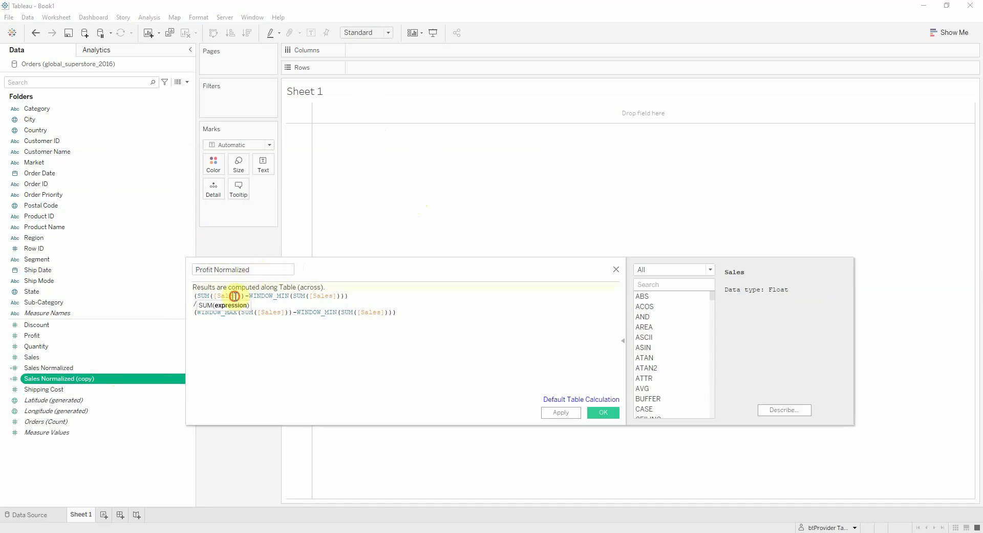
pyautogui.write('pr')
pyautogui.write('ofit')
pyautogui.press('Return')
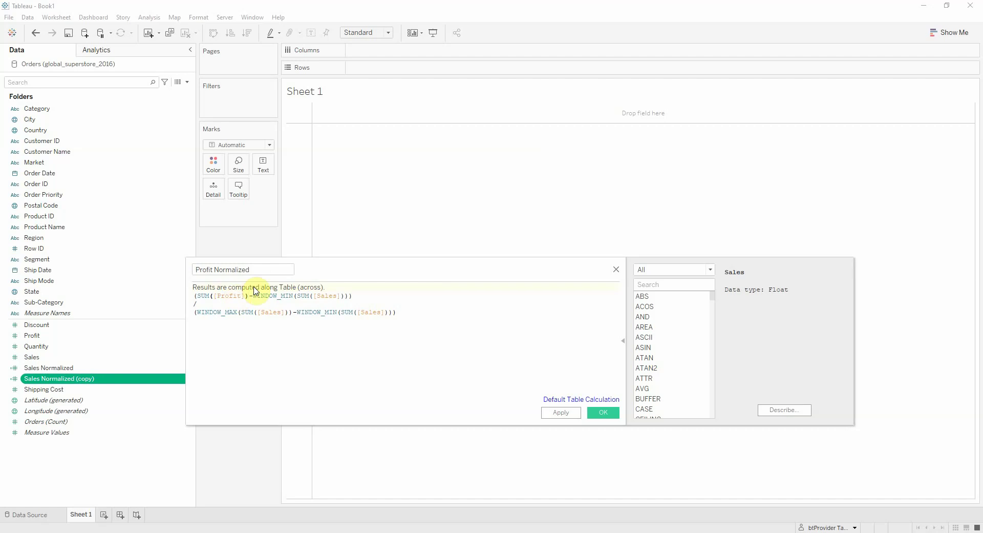
pyautogui.doubleClick(235, 295)
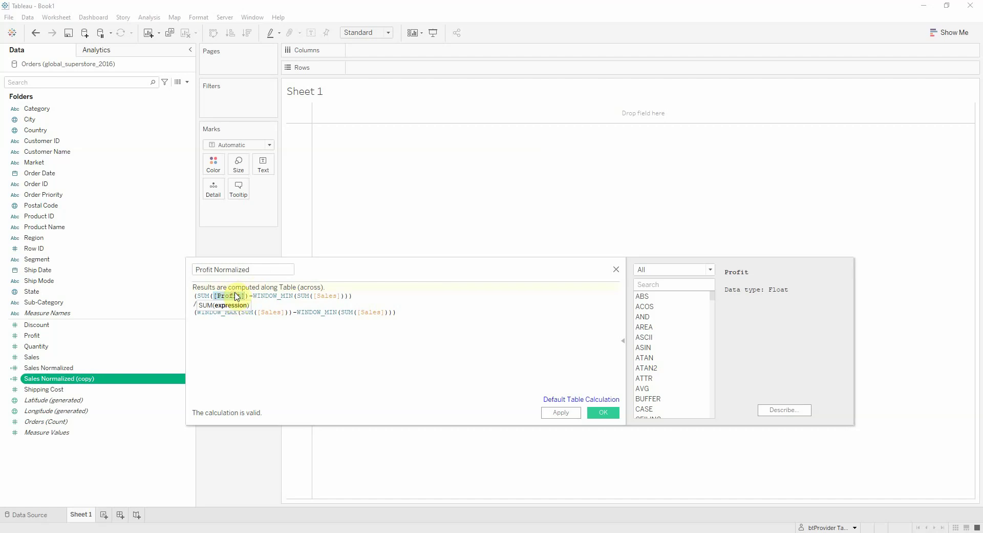
pyautogui.hotkey('ctrl', 'c')
pyautogui.doubleClick(323, 296)
pyautogui.hotkey('ctrl', 'v')
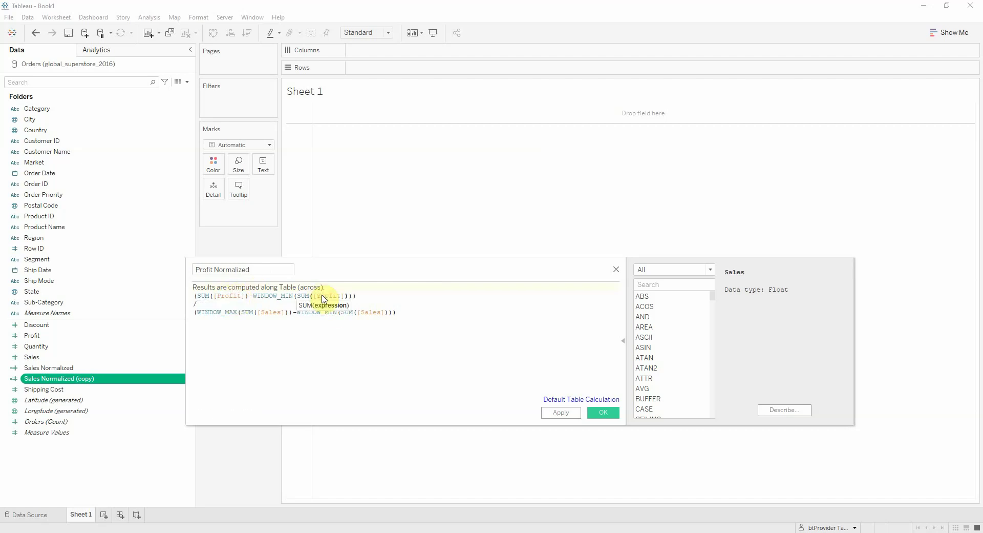
# Replace both [Sales] references in the denominator with [Profit] and save the Profit Normalized calculation.
pyautogui.doubleClick(264, 312)
pyautogui.hotkey('ctrl', 'v')
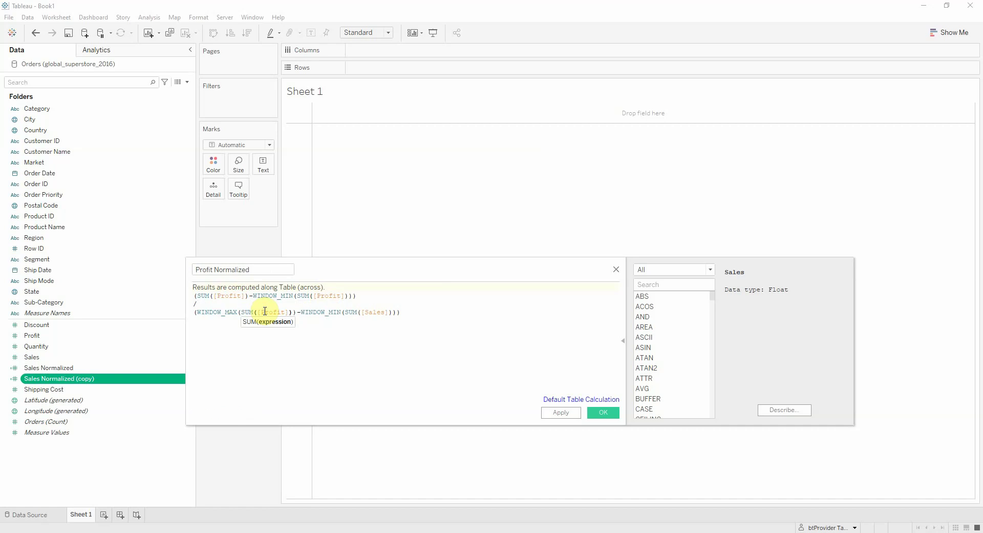
pyautogui.doubleClick(374, 312)
pyautogui.hotkey('ctrl', 'v')
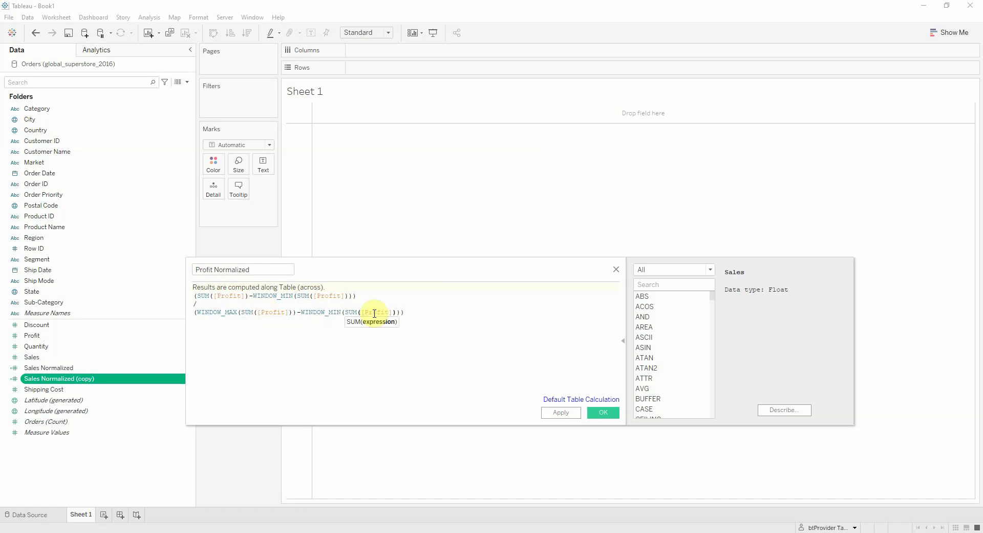
pyautogui.click(561, 412)
pyautogui.click(602, 412)
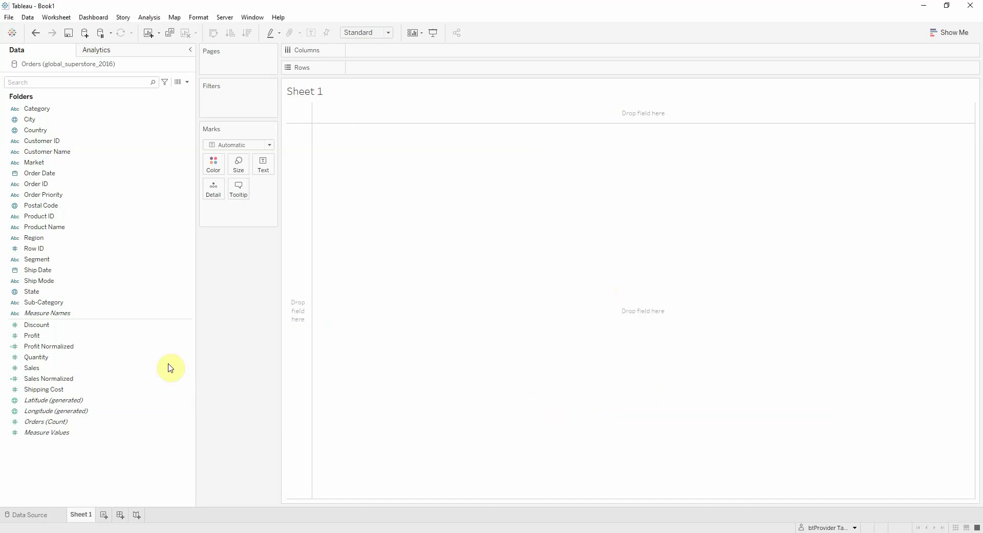
# Duplicate the Profit Normalized field and rename the copy Shipping Costs Normalized in its calculation editor.
pyautogui.rightClick(59, 350)
pyautogui.click(86, 185)
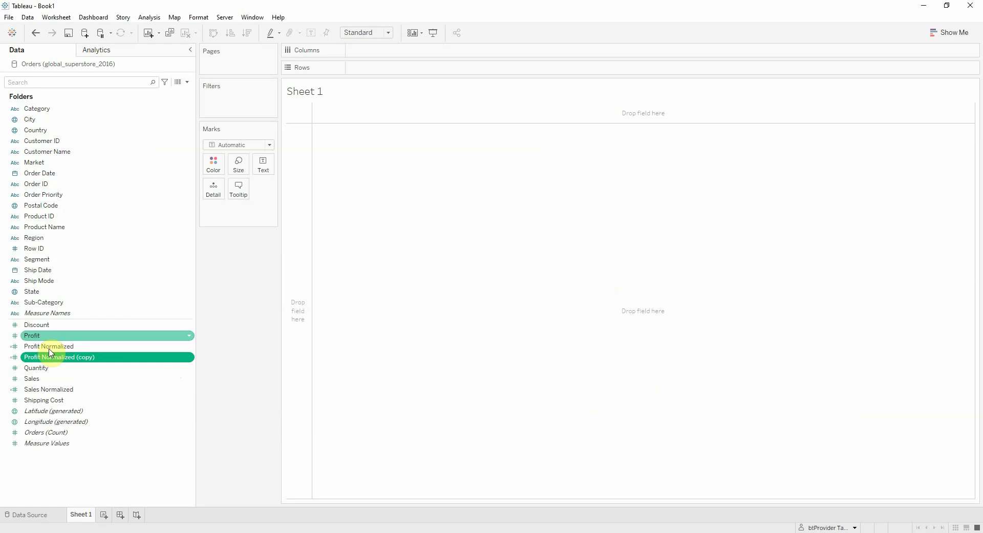
pyautogui.rightClick(56, 361)
pyautogui.click(87, 185)
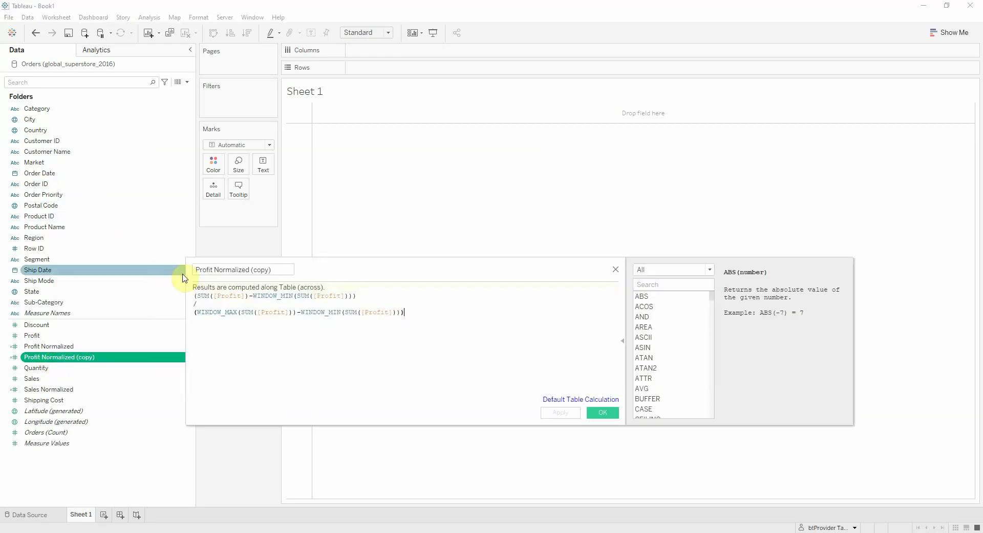
pyautogui.doubleClick(216, 266)
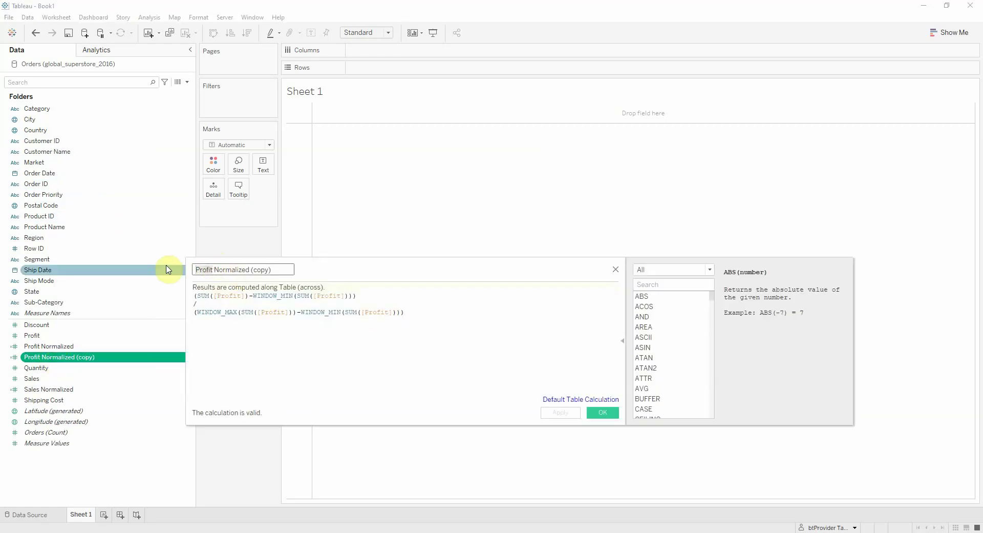
pyautogui.write('Shipping C')
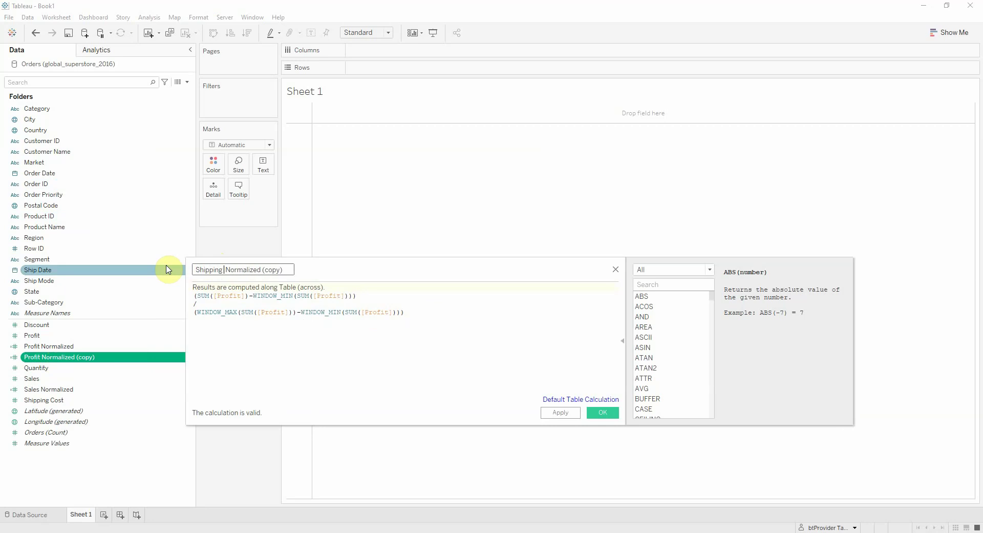
pyautogui.write('osts')
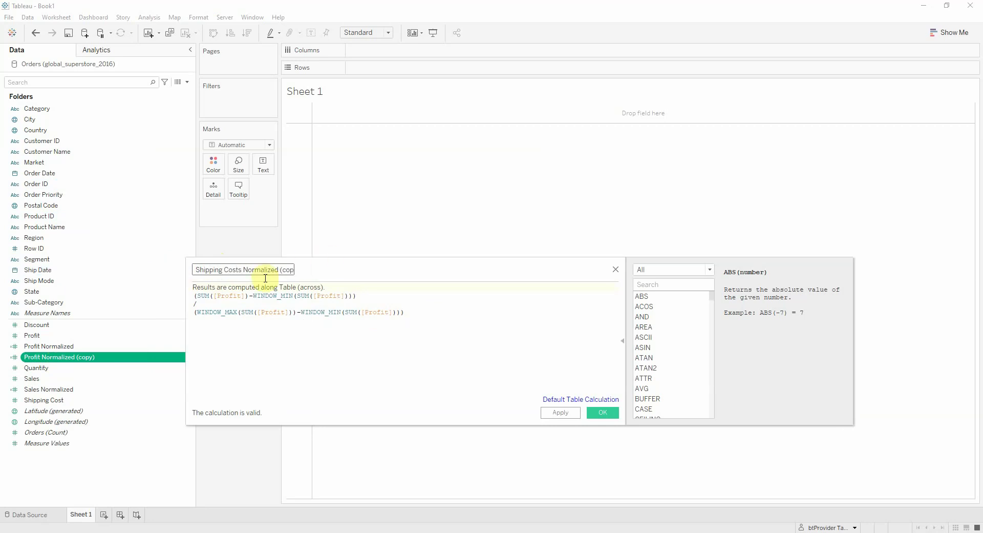
pyautogui.press('End')
pyautogui.press('BackSpace')
pyautogui.press('BackSpace')
pyautogui.press('BackSpace')
pyautogui.press('BackSpace')
pyautogui.press('BackSpace')
pyautogui.press('BackSpace')
pyautogui.press('BackSpace')
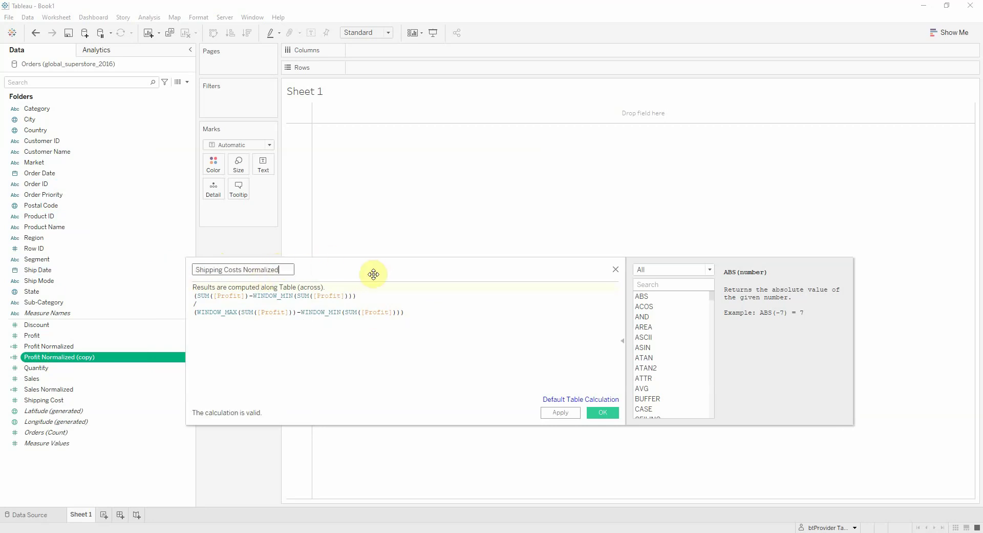
# Replace both [Profit] references in the numerator of the Shipping Costs Normalized formula with [Shipping Cost].
pyautogui.doubleClick(228, 296)
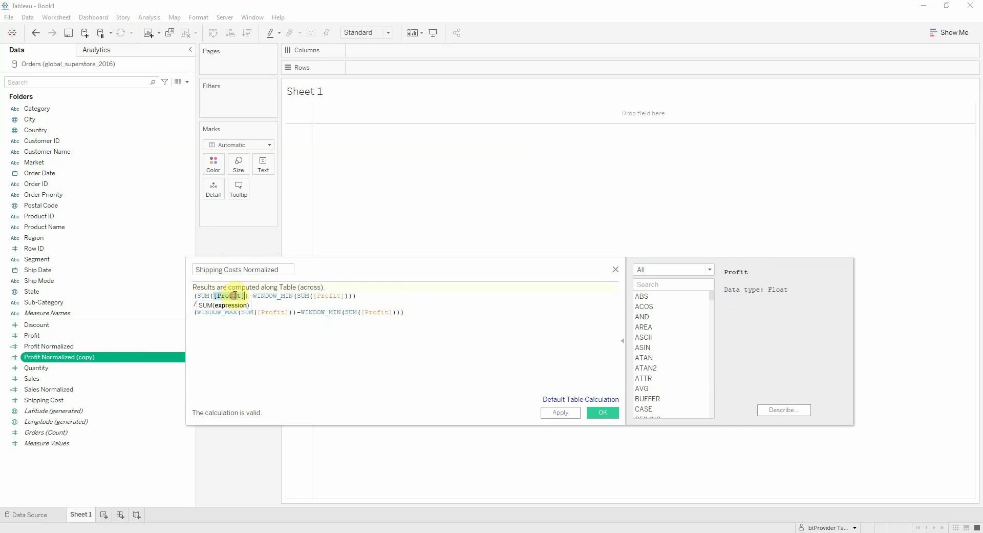
pyautogui.write('ship')
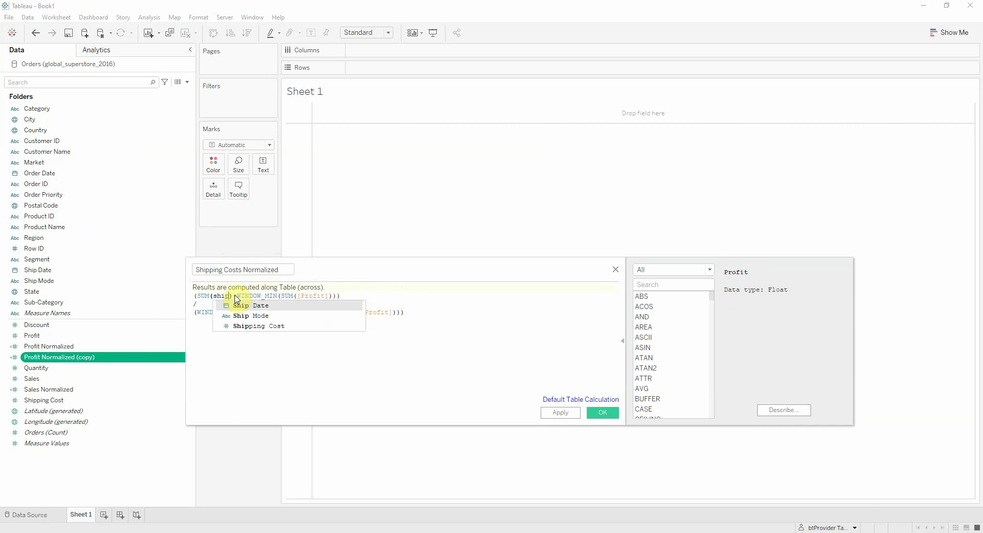
pyautogui.click(259, 324)
pyautogui.doubleClick(230, 296)
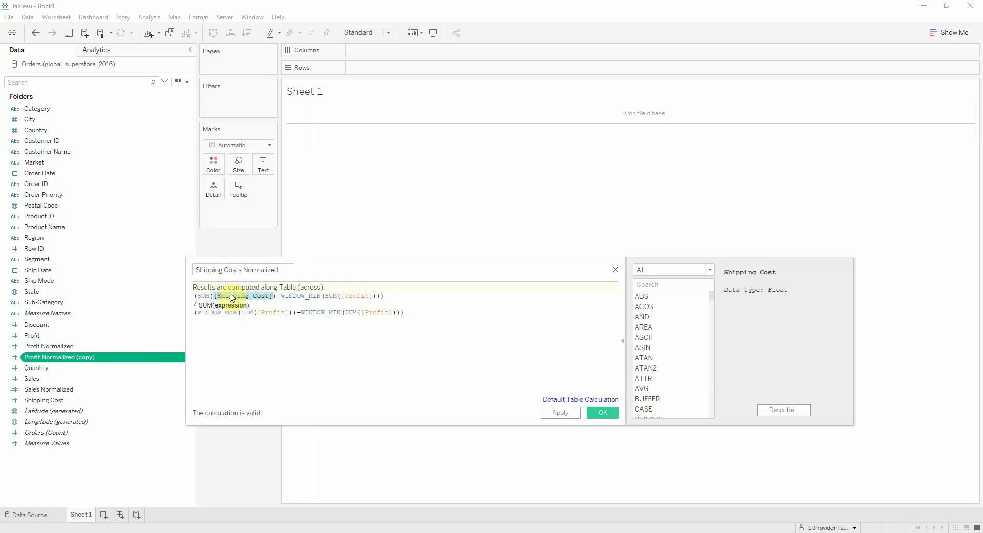
pyautogui.hotkey('ctrl', 'c')
pyautogui.doubleClick(367, 296)
pyautogui.hotkey('ctrl', 'v')
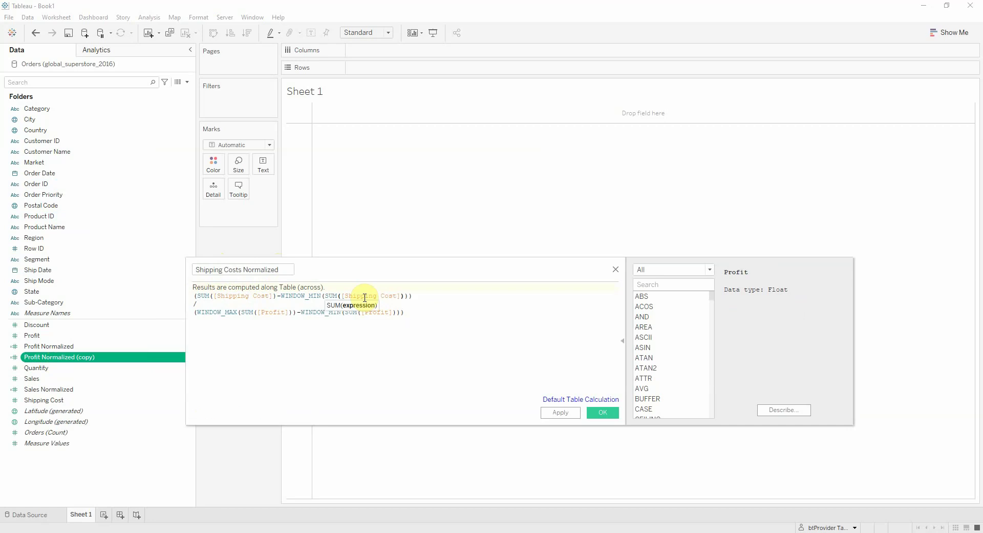
# Replace both [Profit] references in the denominator with [Shipping Cost] and save the Shipping Costs Normalized calculation.
pyautogui.doubleClick(279, 312)
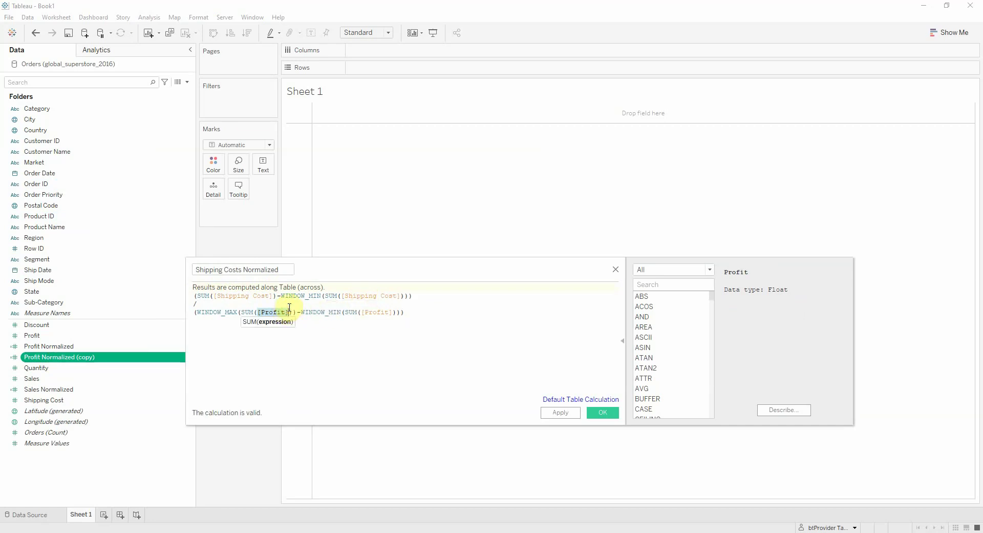
pyautogui.hotkey('ctrl', 'v')
pyautogui.doubleClick(405, 312)
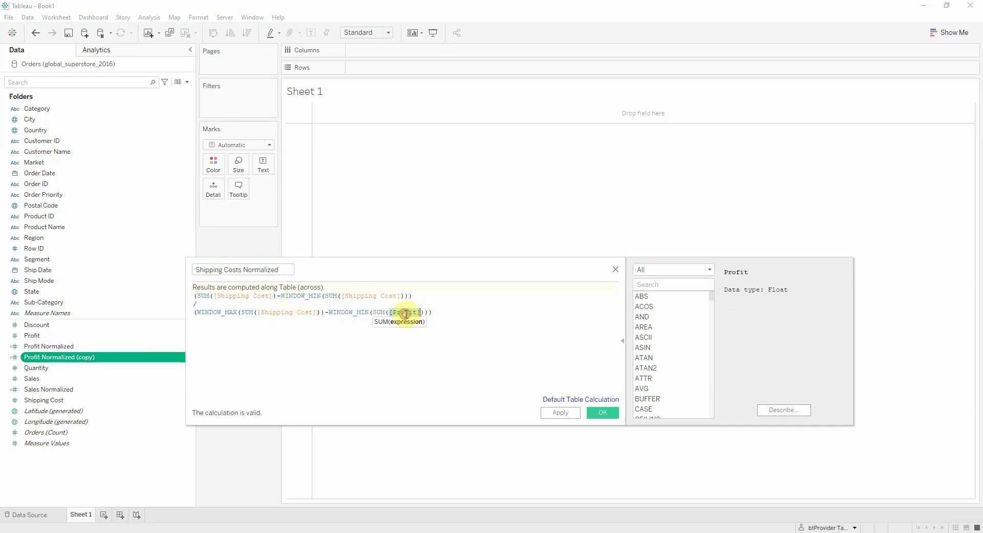
pyautogui.hotkey('ctrl', 'v')
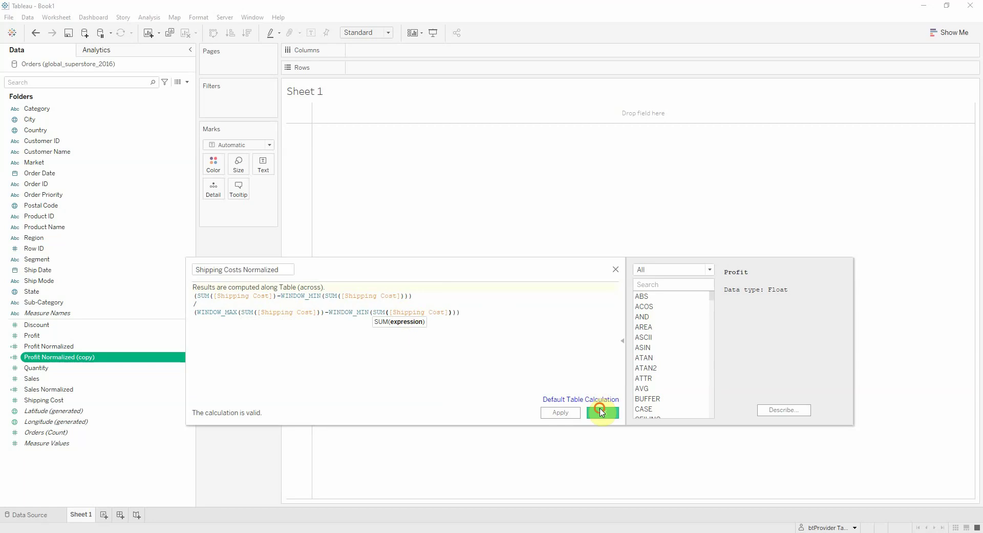
pyautogui.click(602, 412)
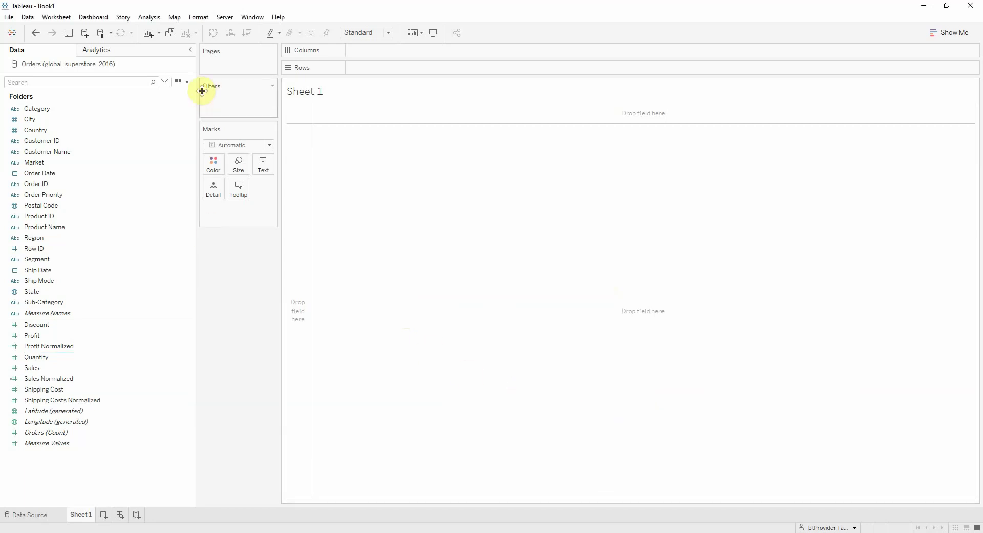
# Start a new parameter named "Analyze by:" with the String data type and a list of allowable values.
pyautogui.click(188, 82)
pyautogui.click(169, 104)
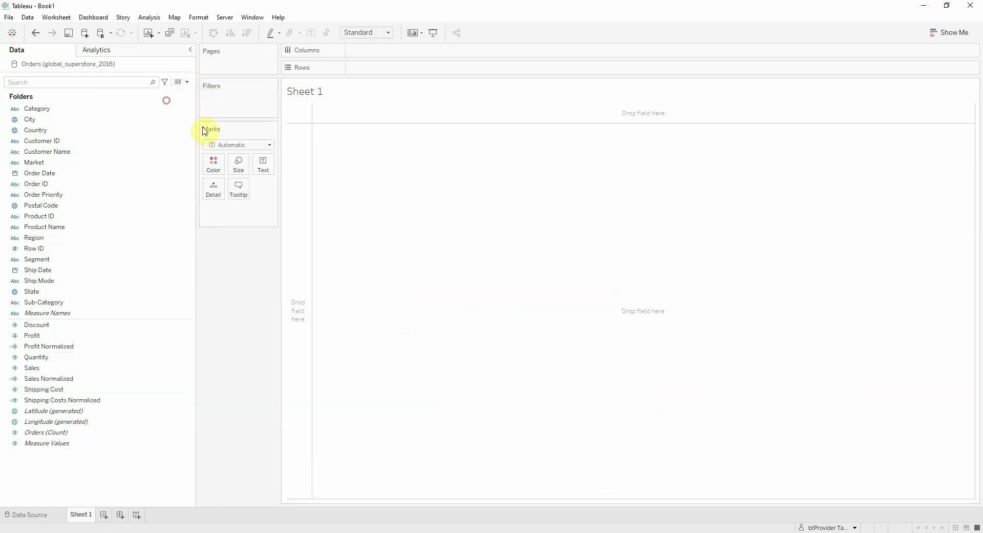
pyautogui.write('Analyze by')
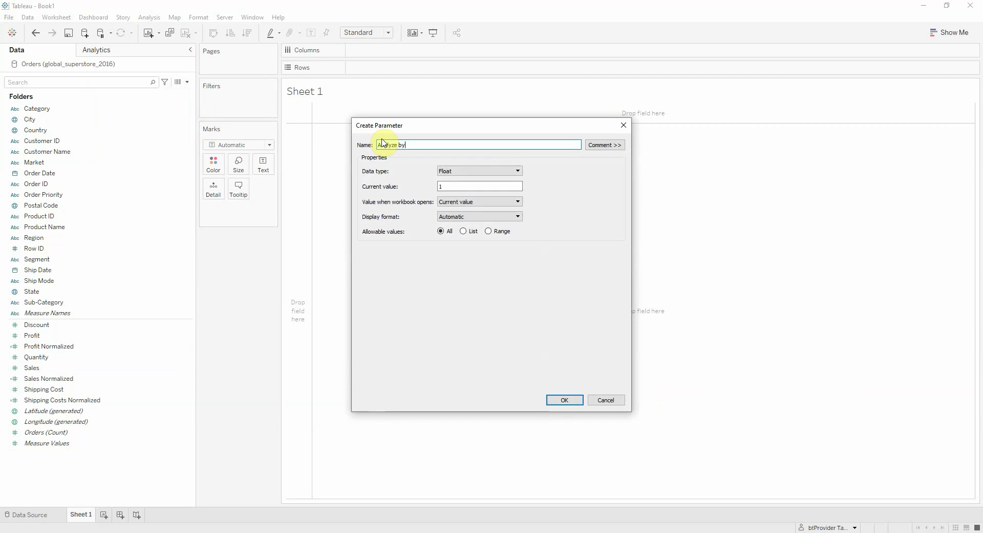
pyautogui.write(':')
pyautogui.click(472, 170)
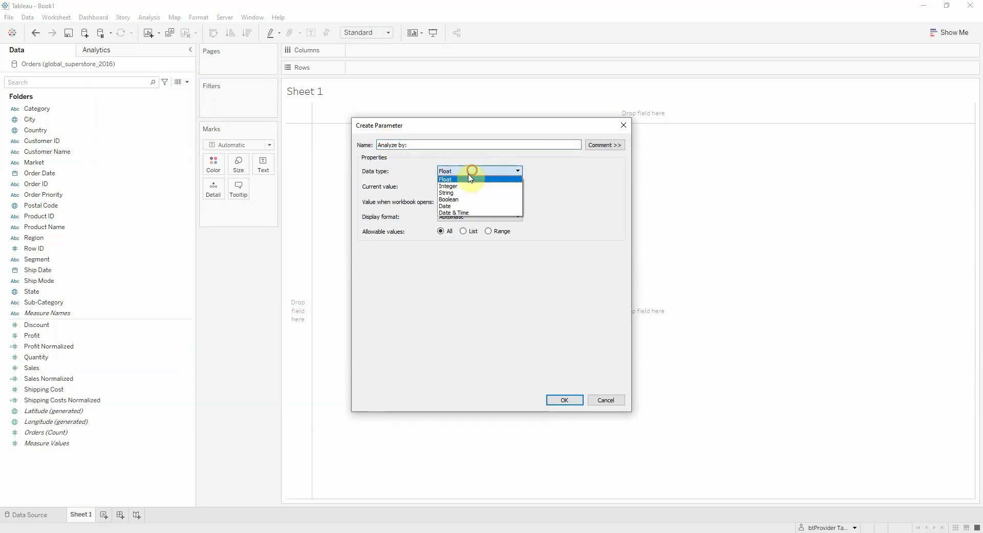
pyautogui.click(461, 192)
pyautogui.click(464, 231)
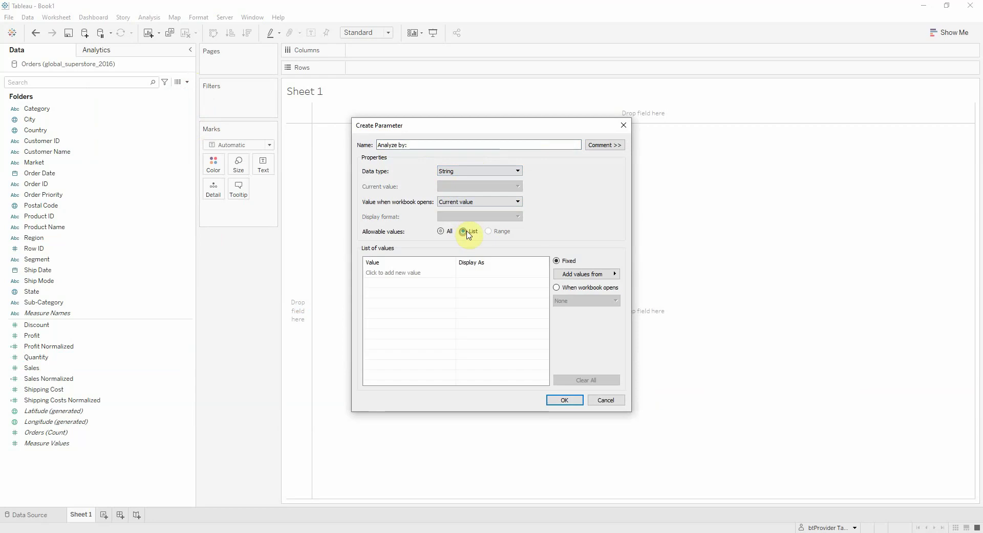
# Add the list values Country, Customer and Sub-Category to the "Analyze by:" parameter and save it.
pyautogui.click(417, 262)
pyautogui.click(392, 273)
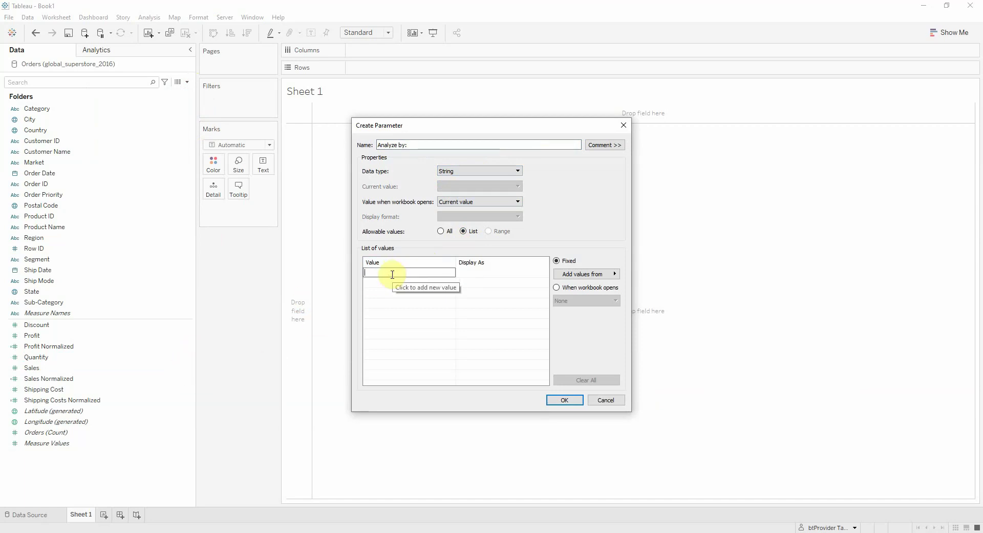
pyautogui.write('Country')
pyautogui.press('Return')
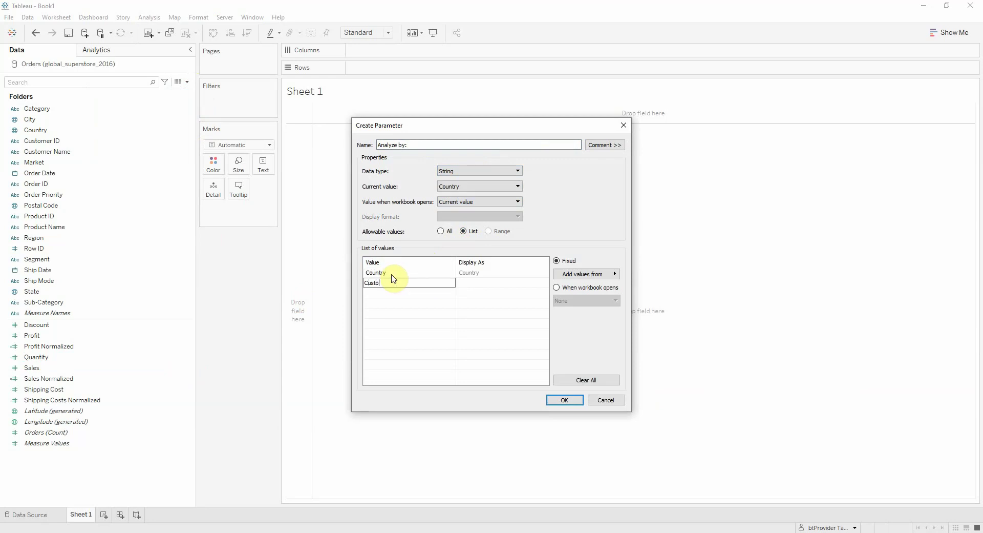
pyautogui.write('Customer')
pyautogui.press('Return')
pyautogui.write('Sub-Category')
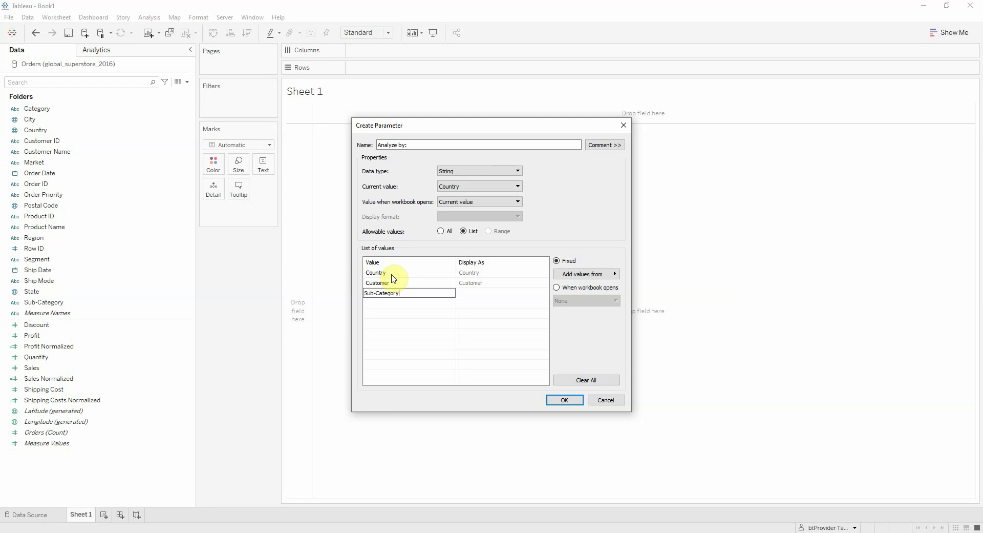
pyautogui.click(561, 401)
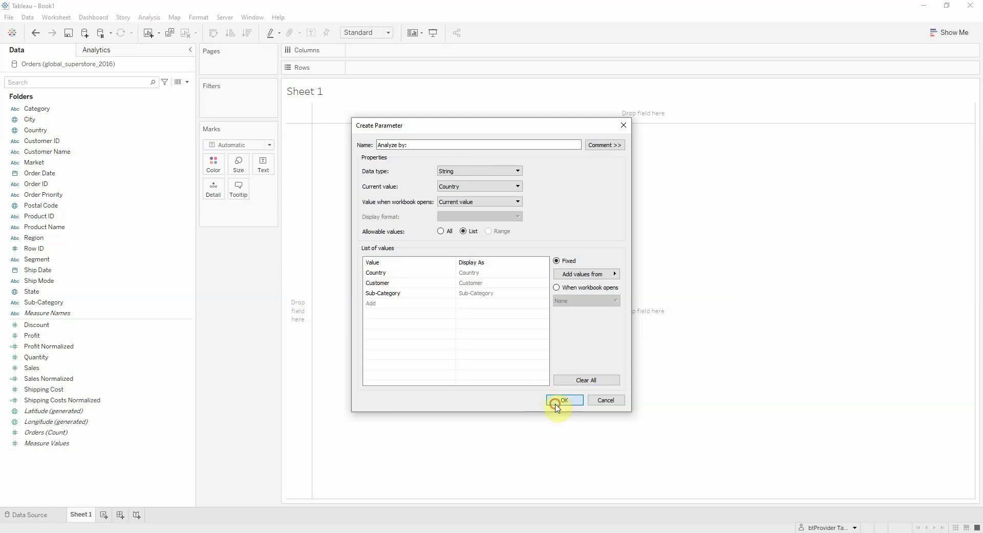
pyautogui.click(563, 400)
# Create a calculated field named "Column used" and begin its formula with CASE [Analyze by:].
pyautogui.click(187, 81)
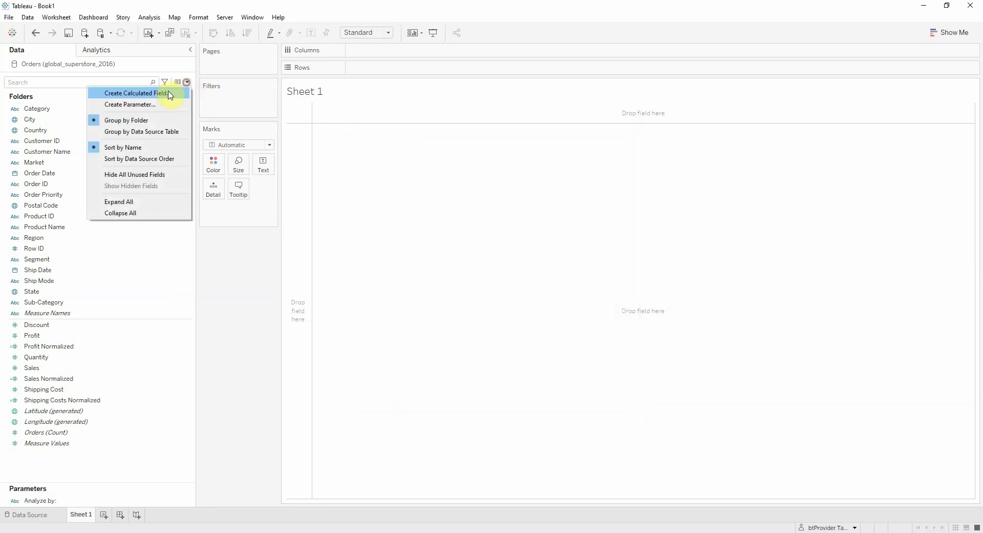
pyautogui.click(169, 91)
pyautogui.write('Column used')
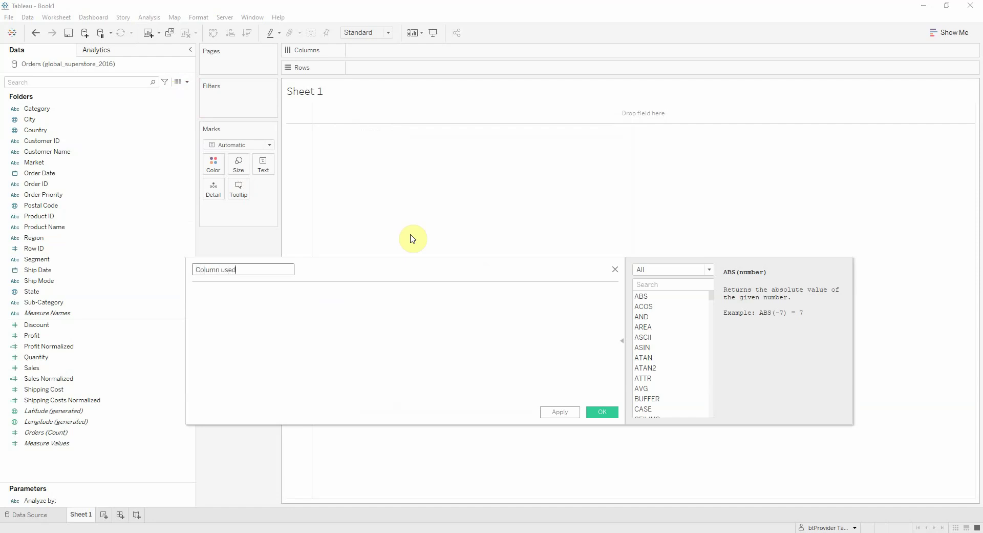
pyautogui.press('Tab')
pyautogui.write('case')
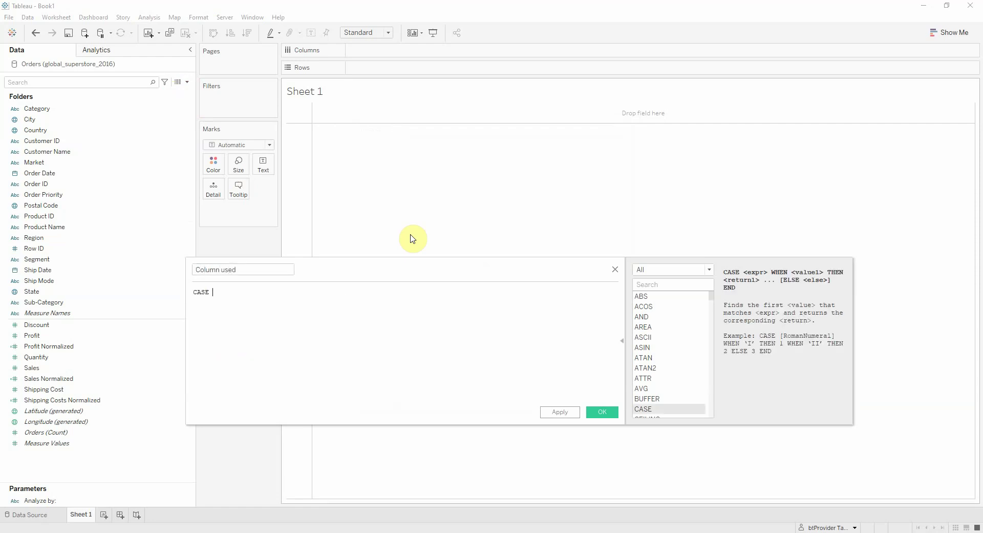
pyautogui.moveTo(54, 501); pyautogui.dragTo(268, 321)
# Add CASE branches returning [Country] when the value is 'Country' and [Customer Name] when it is 'Customer'.
pyautogui.write('when')
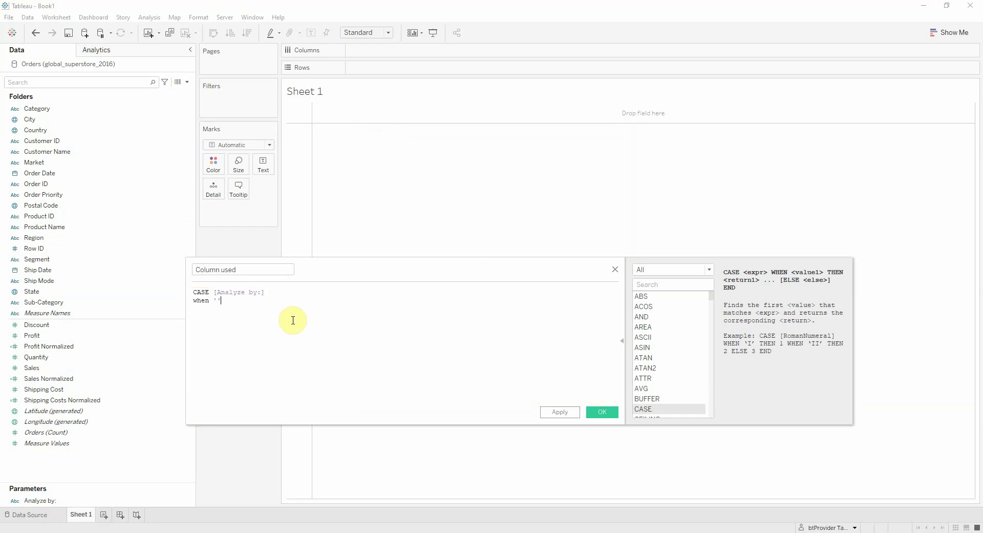
pyautogui.write(" 'Country' THEN")
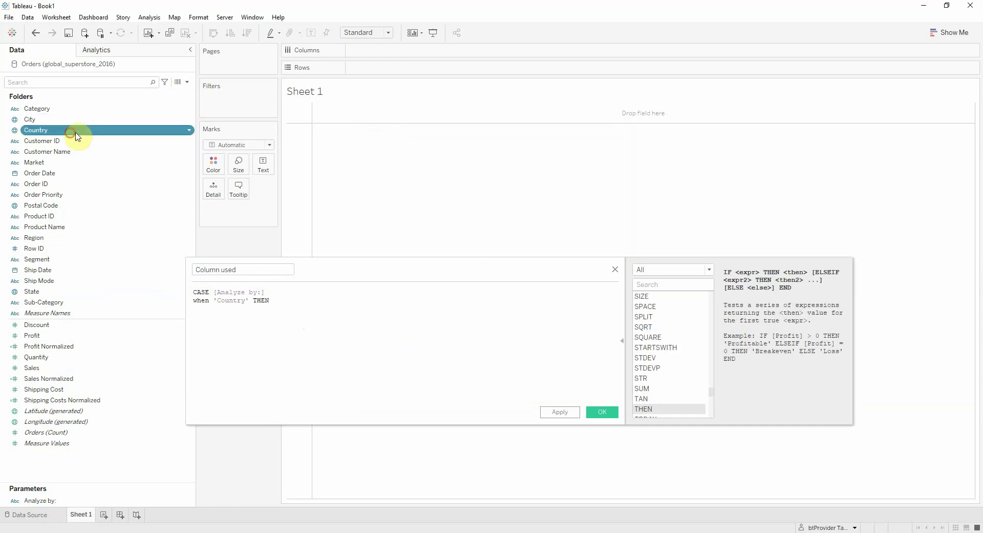
pyautogui.moveTo(77, 131); pyautogui.dragTo(355, 308)
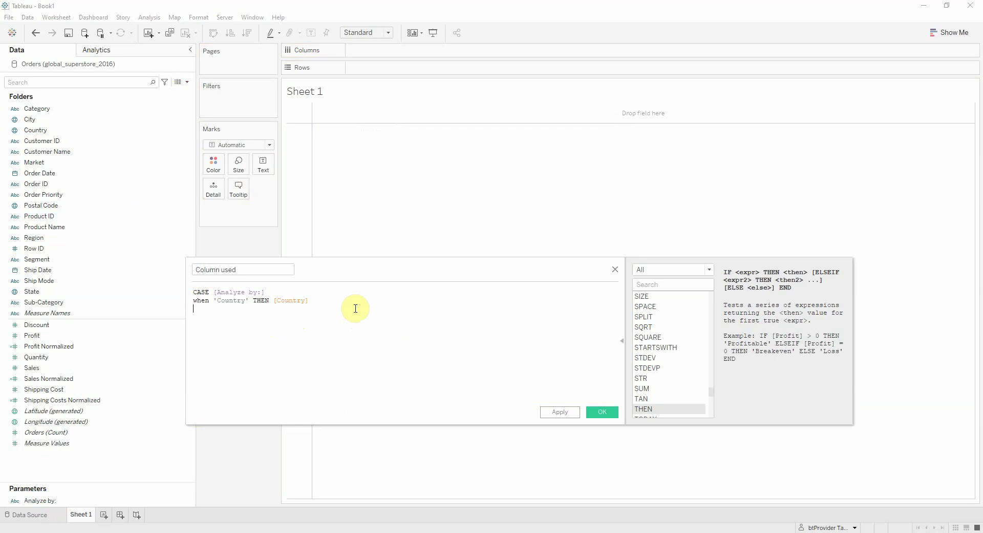
pyautogui.write('WHEN ')
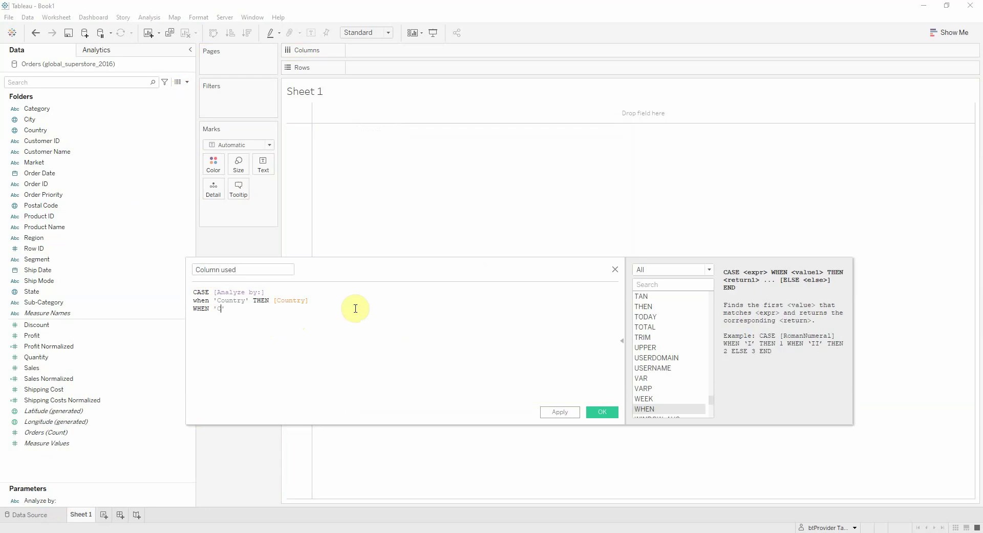
pyautogui.write("'Customer' THEN cus")
pyautogui.press('Down')
pyautogui.press('Return')
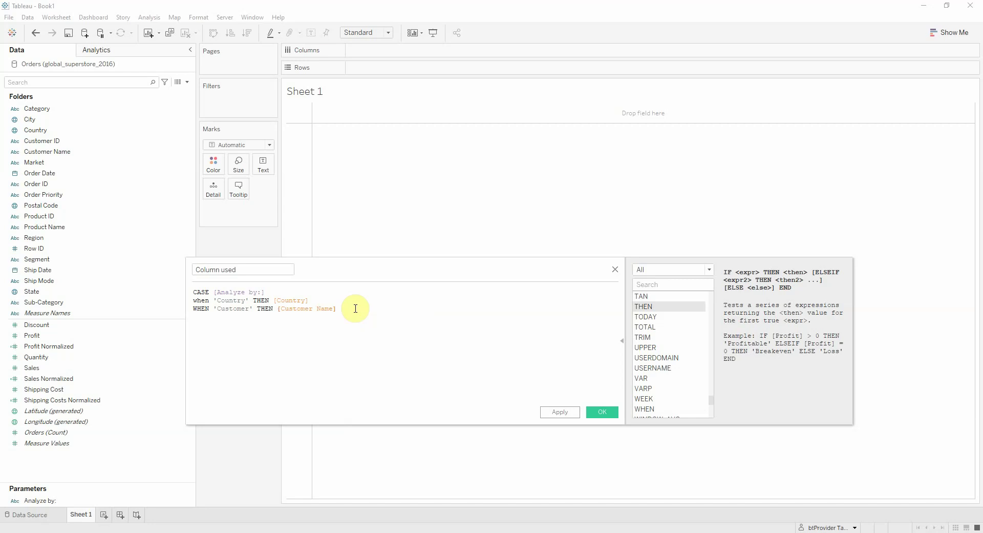
# Add the branch WHEN 'Sub-Category' THEN [Sub-Category], close the formula with END and save the Column used calculation.
pyautogui.write('whe')
pyautogui.press('Return')
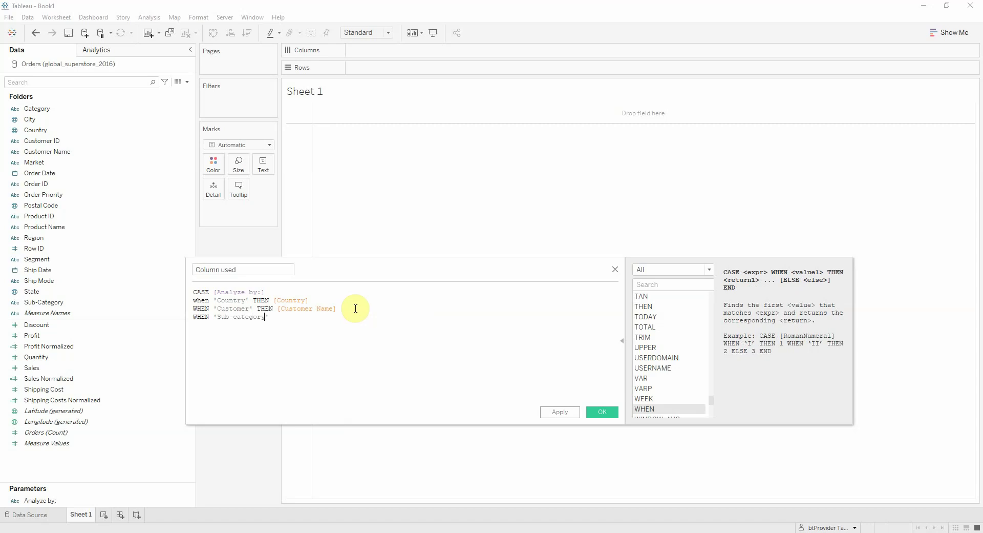
pyautogui.press('BackSpace')
pyautogui.write('C')
pyautogui.click(322, 320)
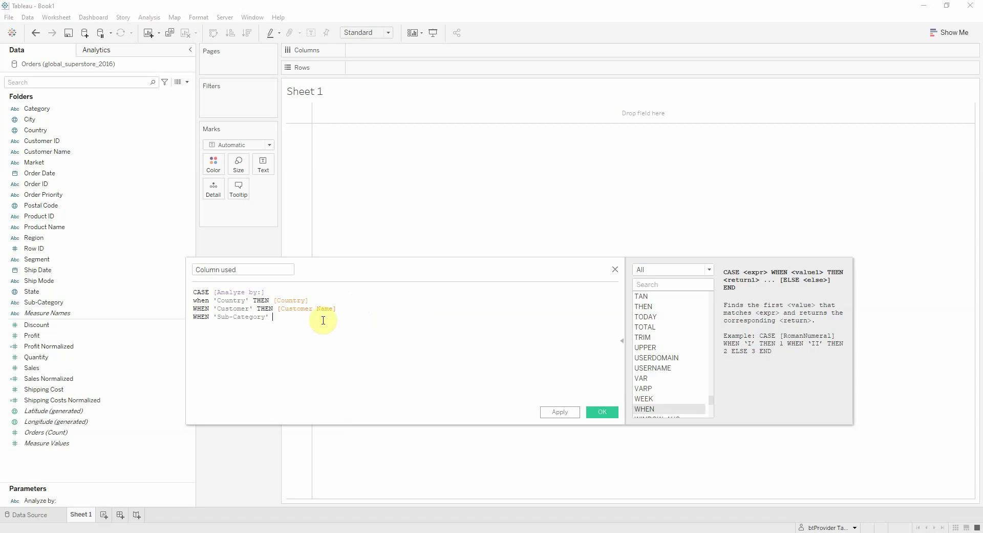
pyautogui.write('THEN sub')
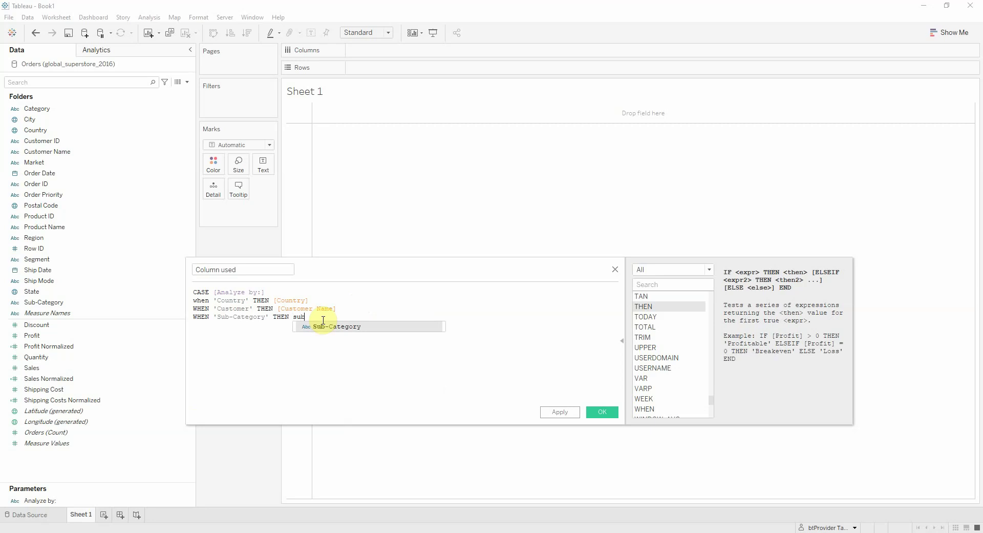
pyautogui.press('Return')
pyautogui.write('END')
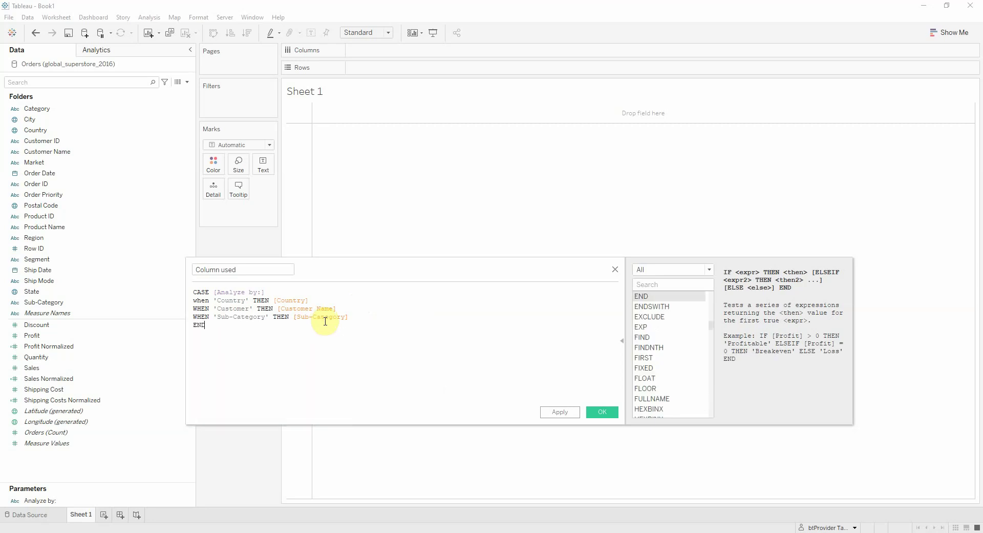
pyautogui.click(601, 411)
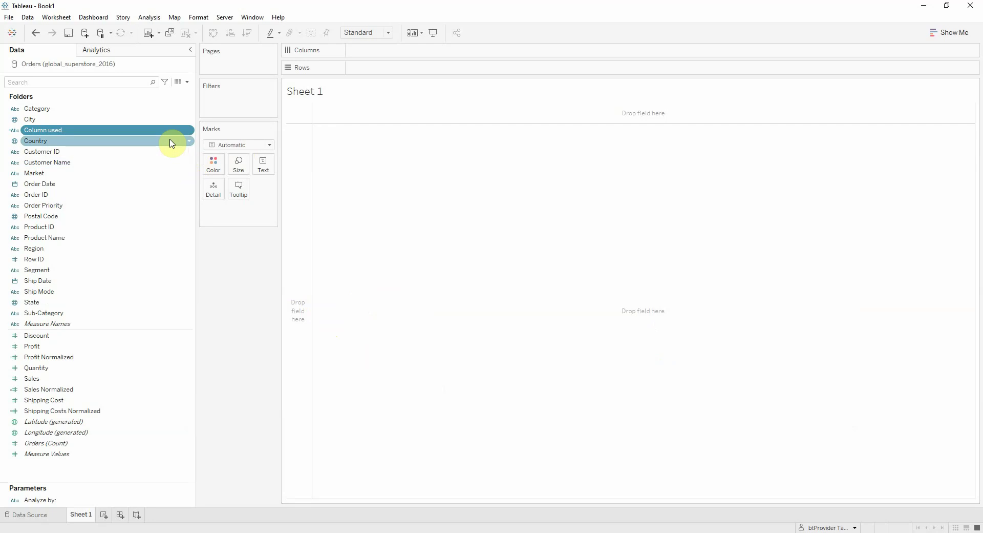
# Filter the sheet by Measure Names, keeping only Profit Normalized, Sales Normalized and Shipping Costs Normalized.
pyautogui.click(99, 83)
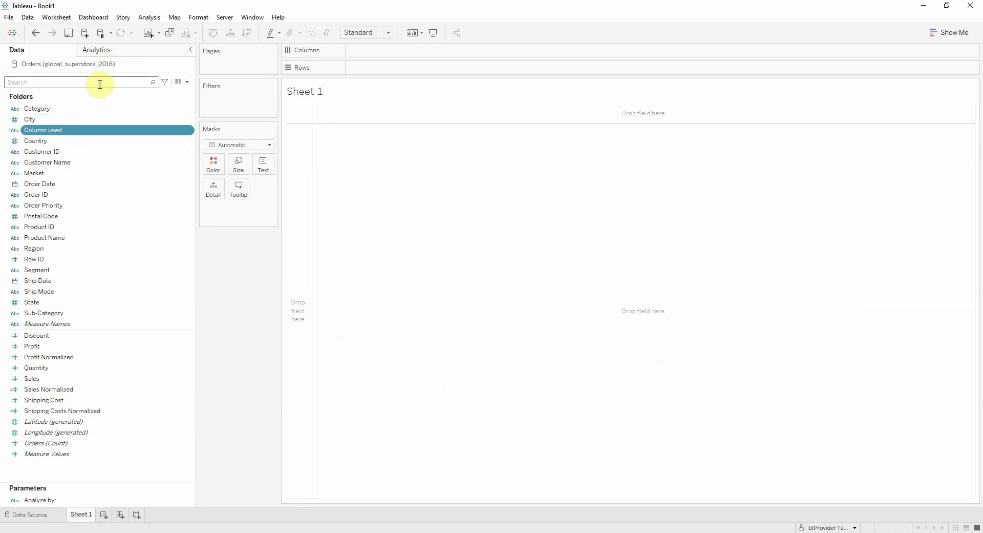
pyautogui.write('meas')
pyautogui.moveTo(86, 107); pyautogui.dragTo(233, 100)
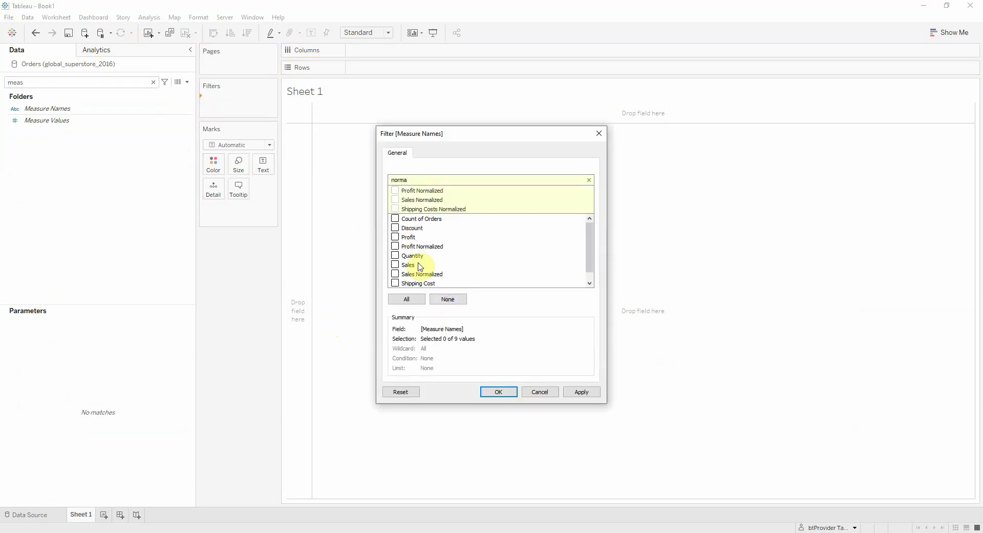
pyautogui.click(408, 298)
pyautogui.click(578, 394)
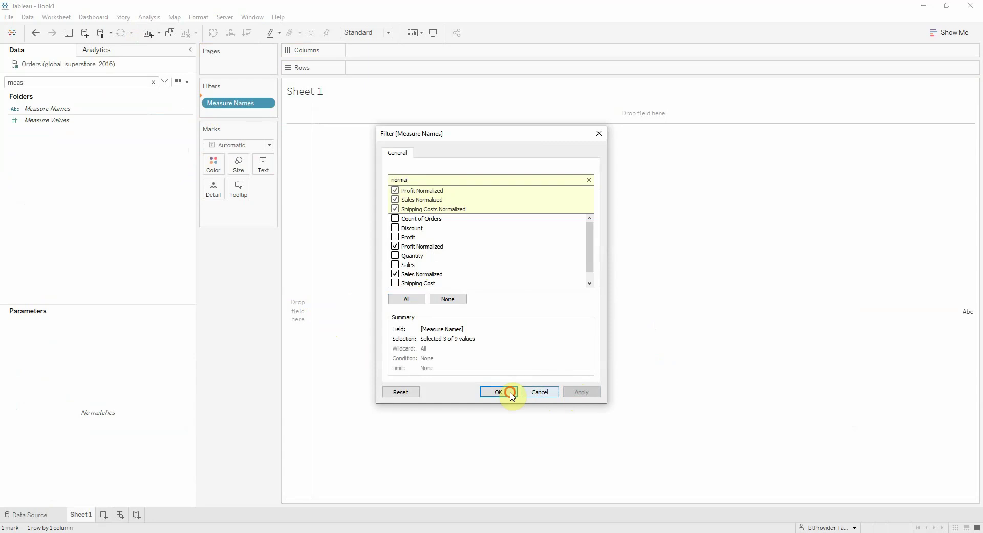
pyautogui.click(500, 392)
# Place Measure Names on Columns and Measure Values on Rows.
pyautogui.moveTo(242, 99); pyautogui.dragTo(459, 48)
pyautogui.moveTo(82, 120); pyautogui.dragTo(486, 70)
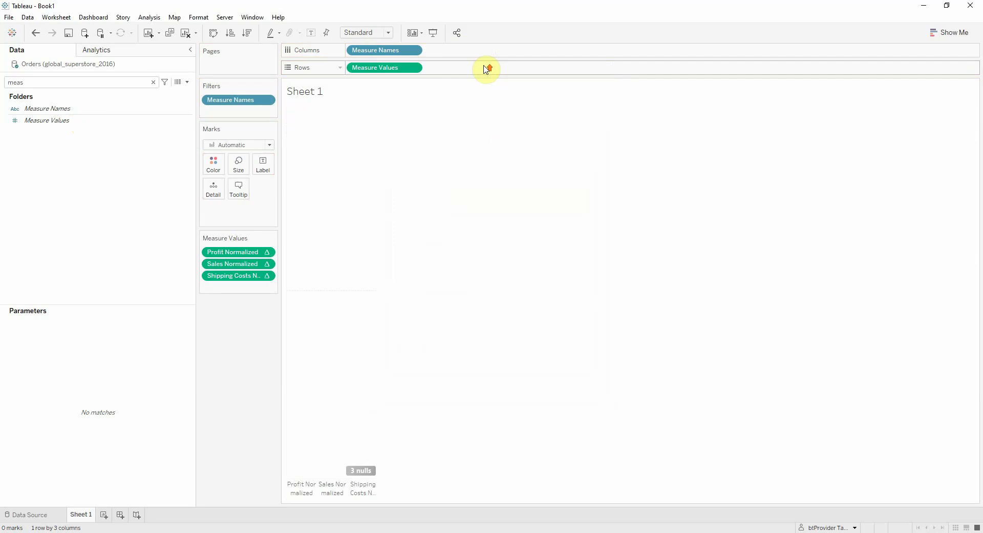
# Find the Column used field and add it to the marks as Detail.
pyautogui.click(153, 82)
pyautogui.write('colum')
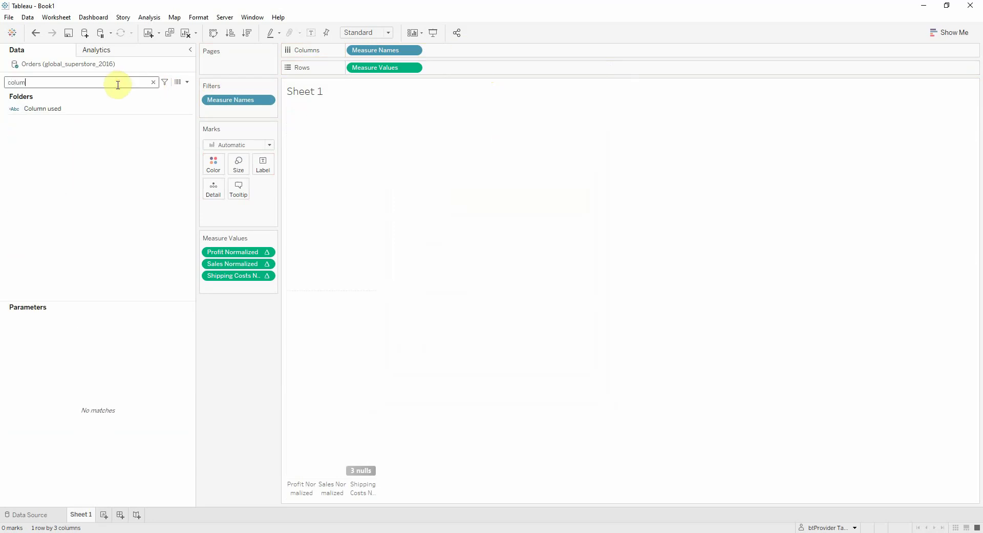
pyautogui.moveTo(59, 110); pyautogui.dragTo(223, 199)
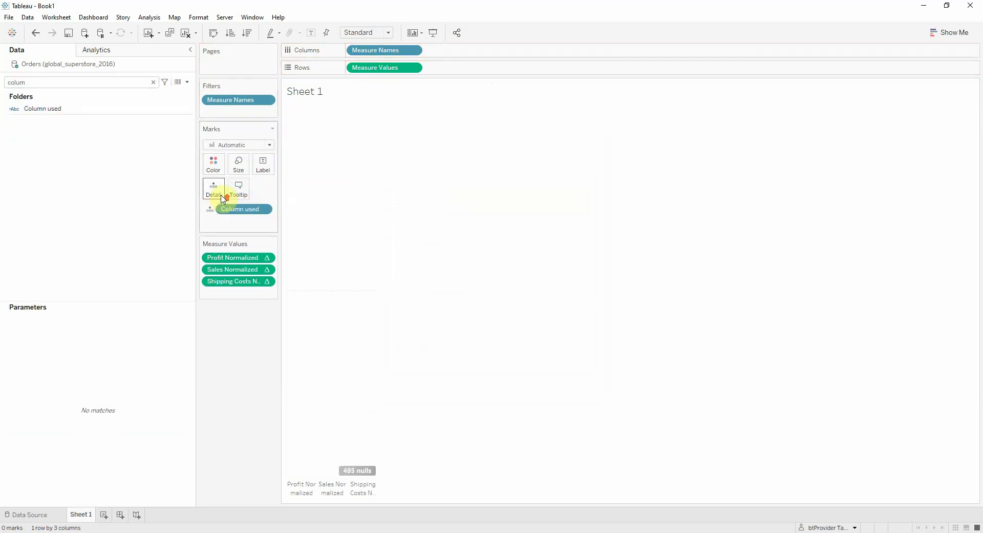
# Set Profit Normalized, Sales Normalized and Shipping Costs Normalized to compute using Column used.
pyautogui.rightClick(256, 258)
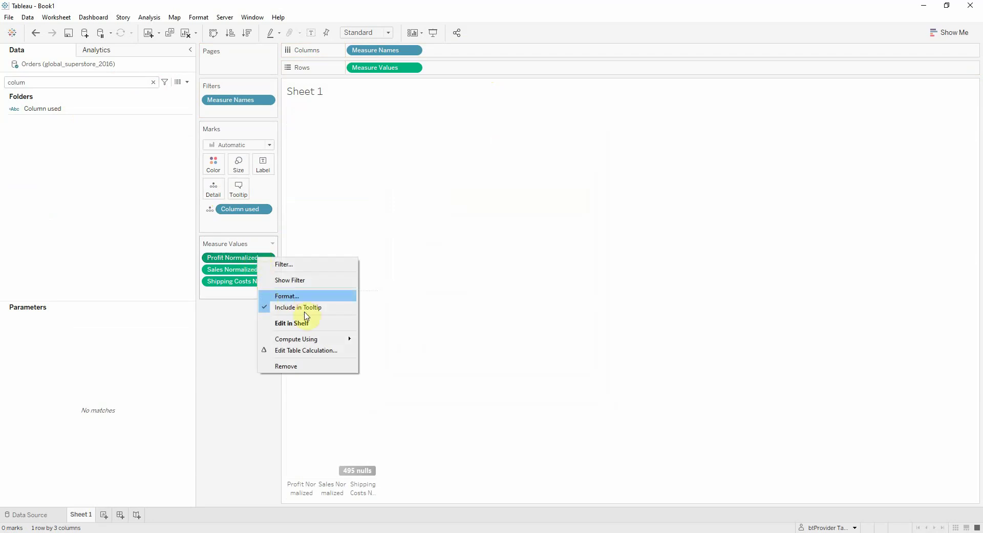
pyautogui.moveTo(310, 341)
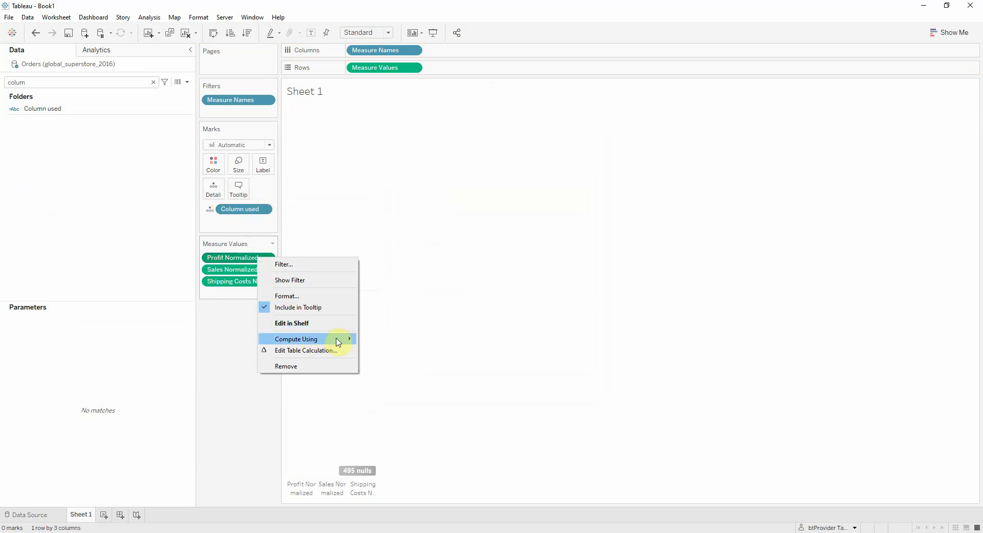
pyautogui.moveTo(340, 339)
pyautogui.click(381, 362)
pyautogui.rightClick(253, 270)
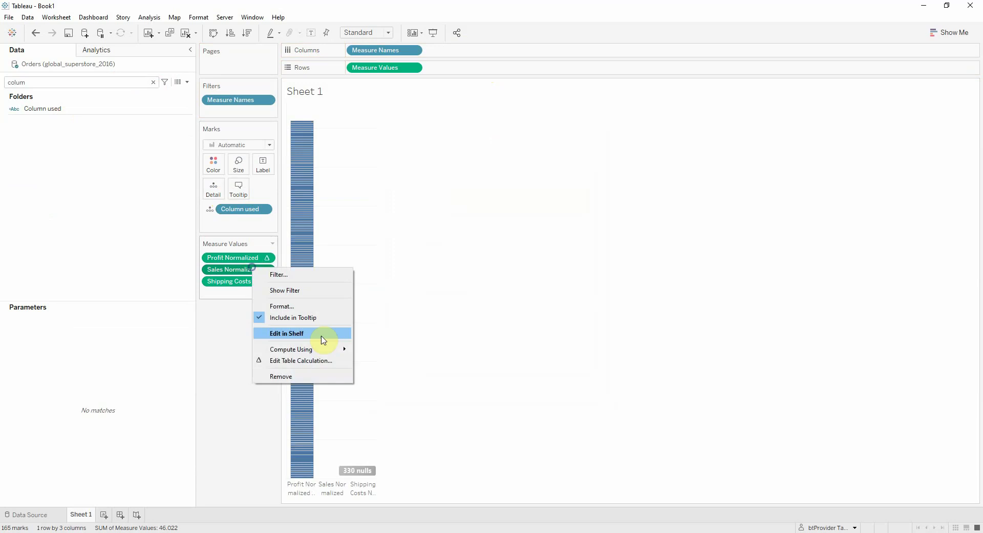
pyautogui.click(383, 372)
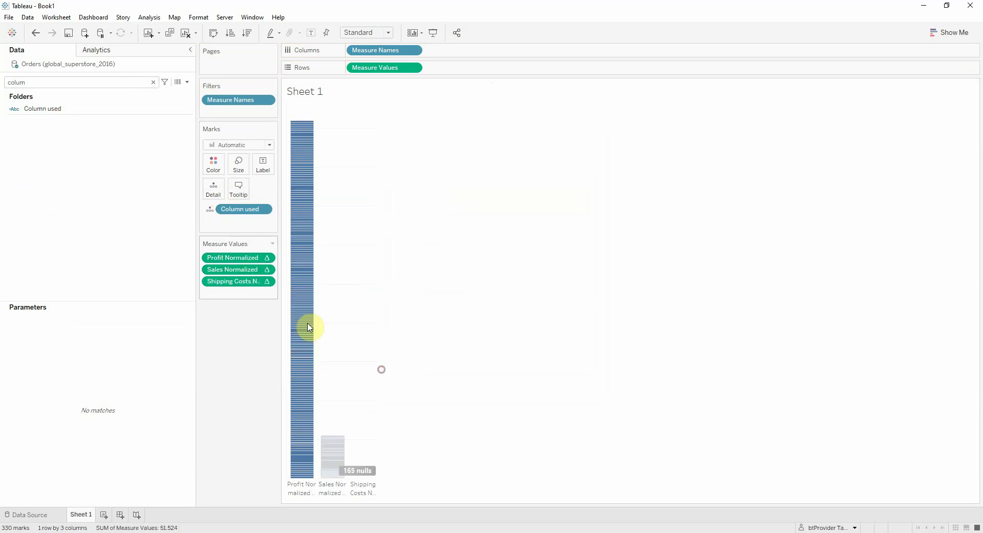
pyautogui.rightClick(252, 281)
pyautogui.moveTo(326, 367)
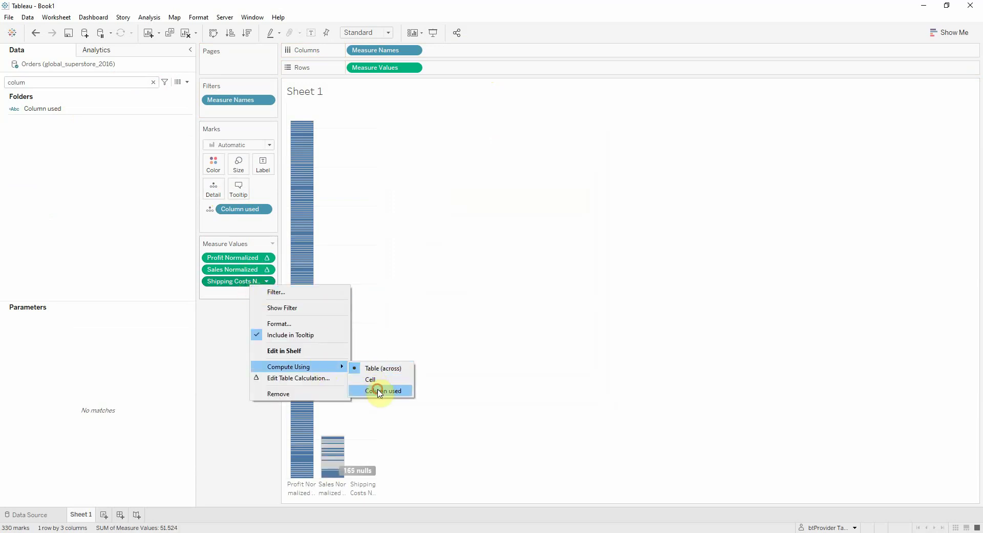
pyautogui.click(379, 384)
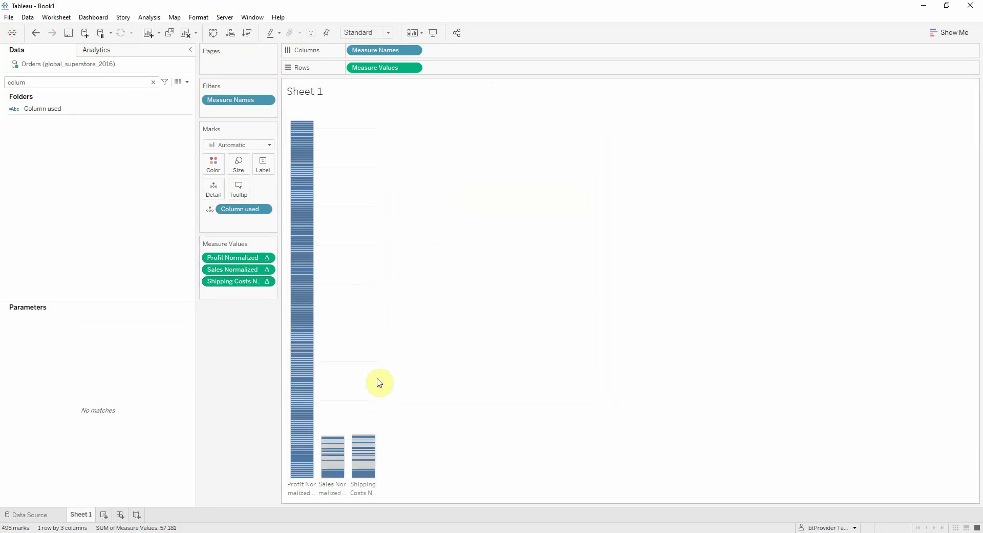
# Change the mark type to Line and add a second copy of Measure Values to Rows as a dual axis.
pyautogui.click(249, 147)
pyautogui.click(254, 183)
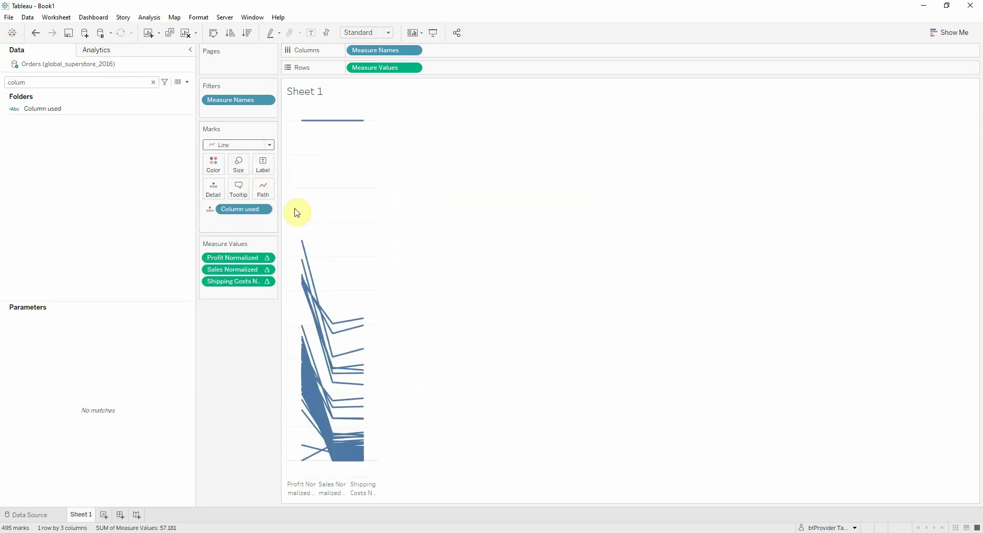
pyautogui.moveTo(370, 66); pyautogui.dragTo(476, 65)
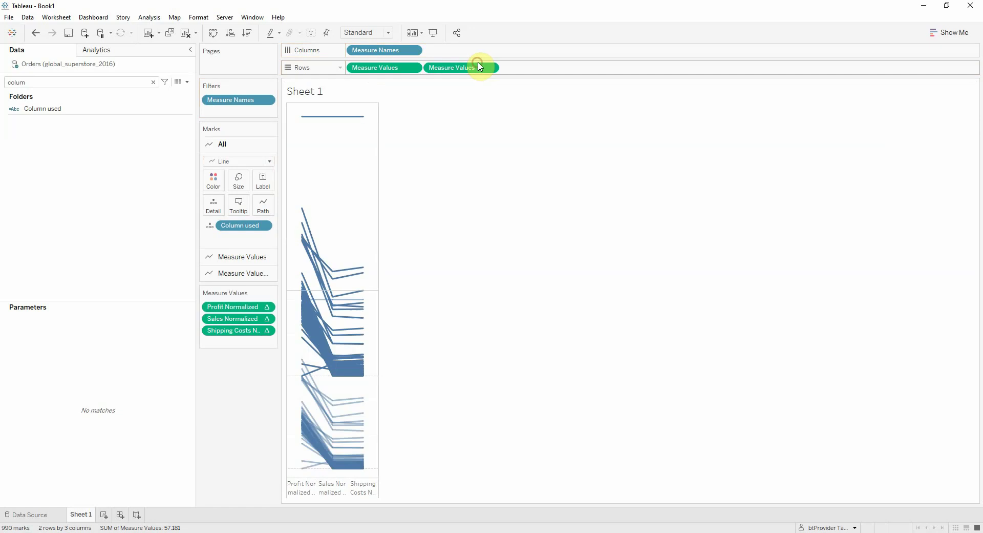
pyautogui.rightClick(467, 69)
pyautogui.click(493, 154)
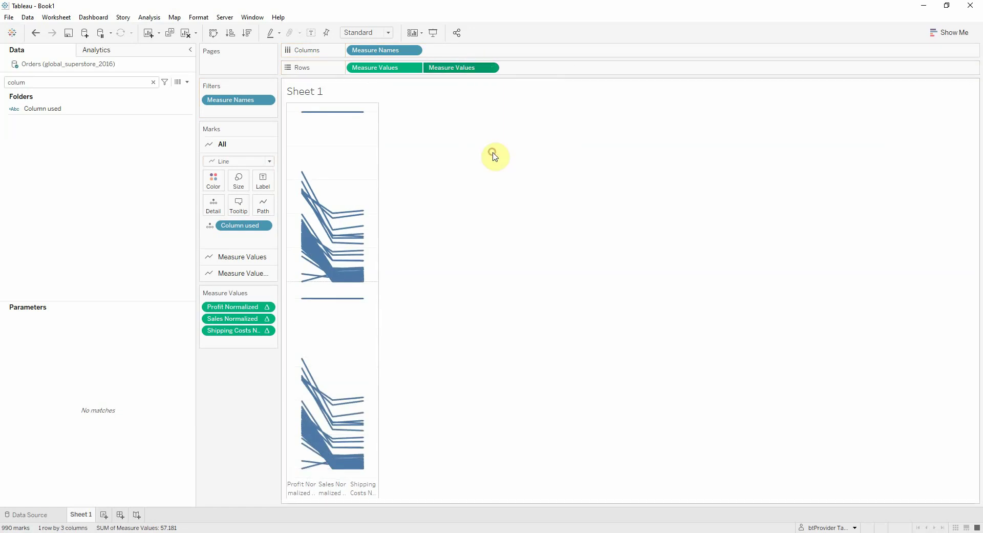
# Show the axis headers of Measure Values and synchronize the two axes.
pyautogui.rightClick(455, 68)
pyautogui.click(494, 131)
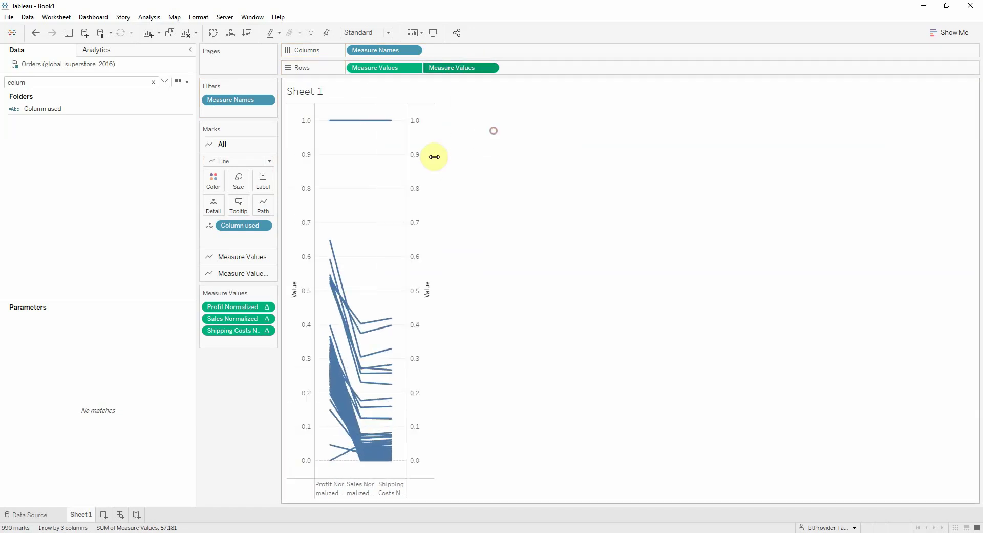
pyautogui.click(424, 148)
pyautogui.rightClick(424, 148)
pyautogui.click(466, 210)
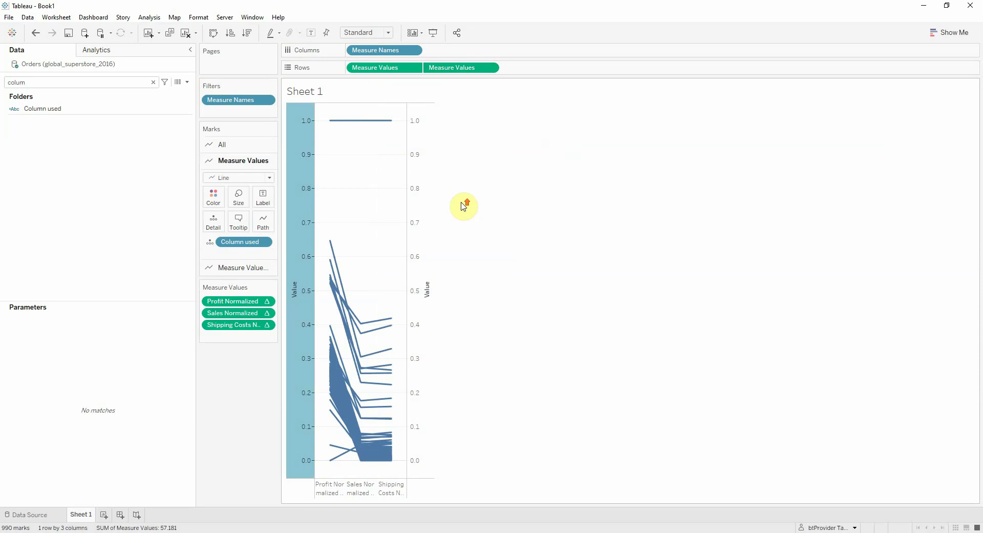
# Hide both value axis headers and fit the chart to Entire View.
pyautogui.rightClick(418, 173)
pyautogui.click(444, 284)
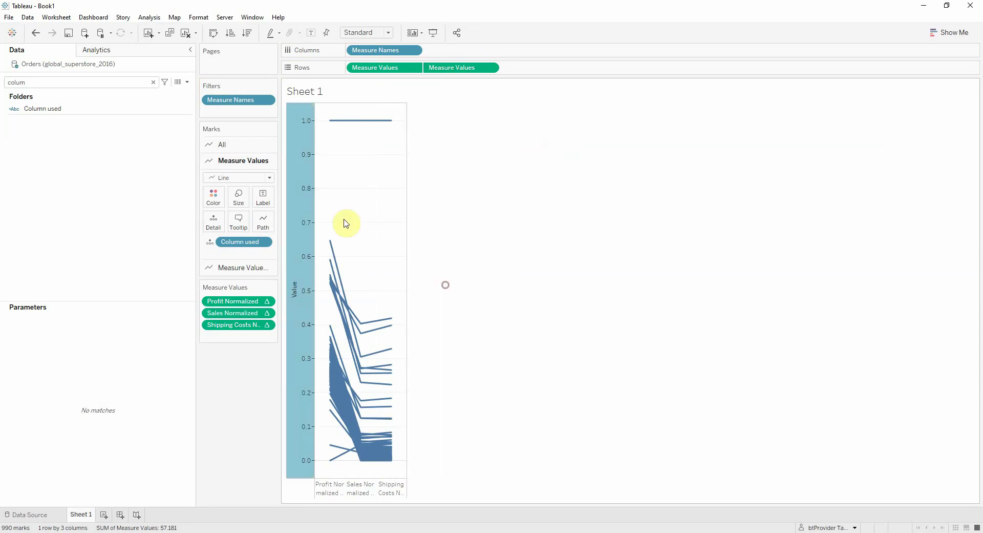
pyautogui.rightClick(302, 175)
pyautogui.click(333, 270)
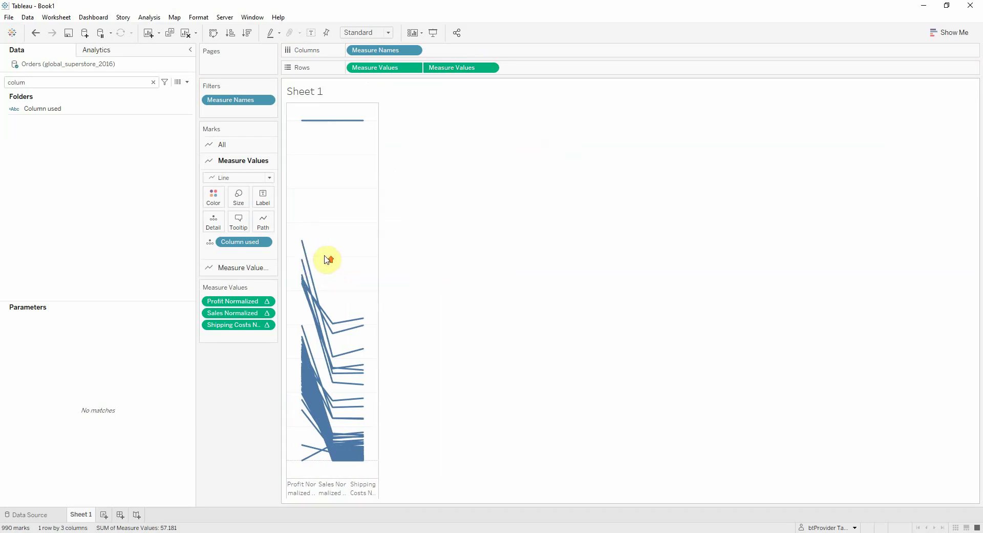
pyautogui.click(367, 32)
pyautogui.click(367, 67)
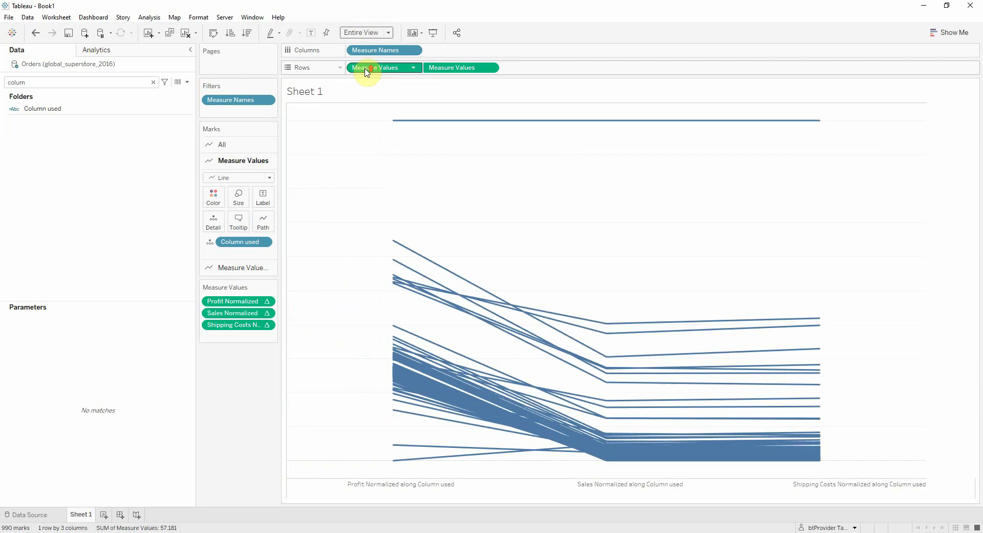
# Change the second Measure Values marks to Circle and shrink them to small dots.
pyautogui.click(250, 269)
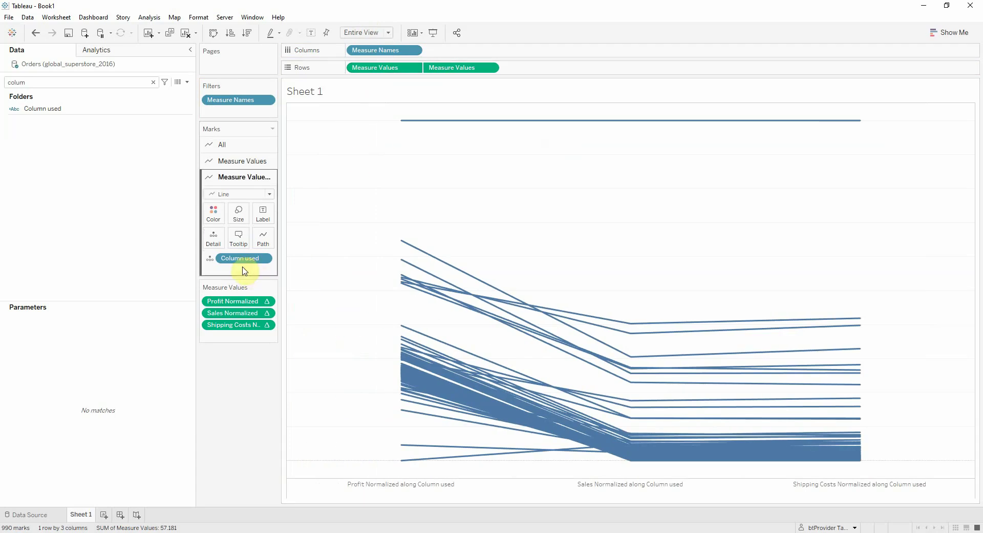
pyautogui.click(241, 195)
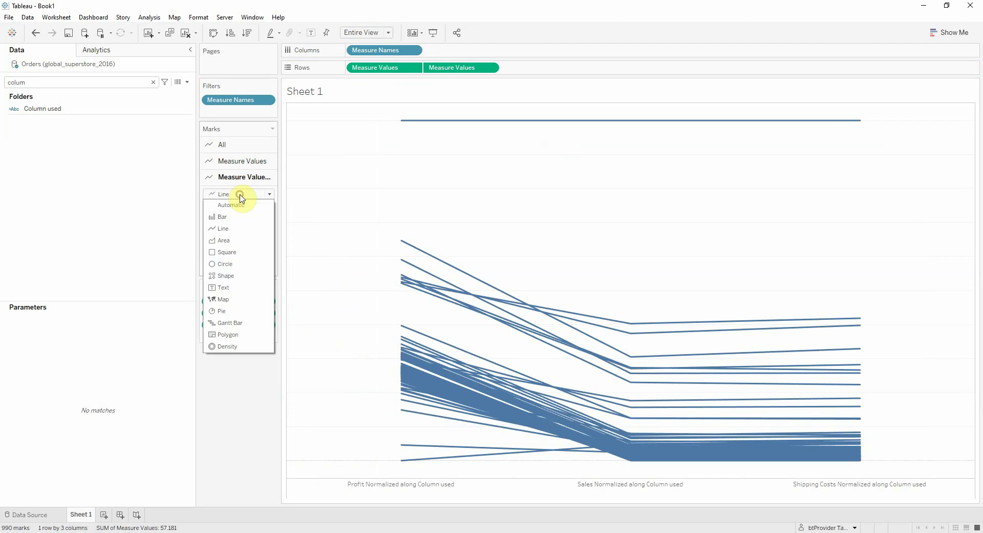
pyautogui.click(231, 264)
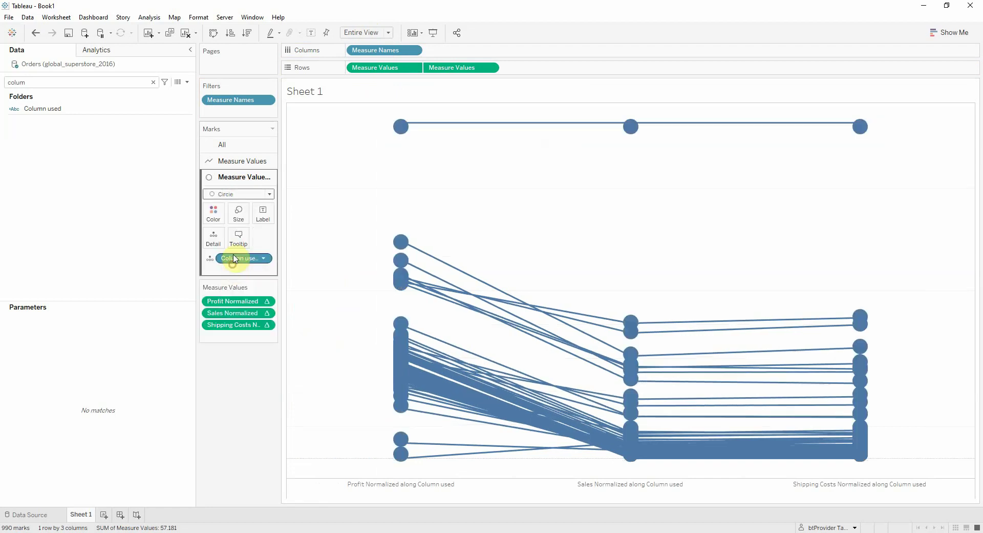
pyautogui.click(239, 216)
pyautogui.click(240, 239)
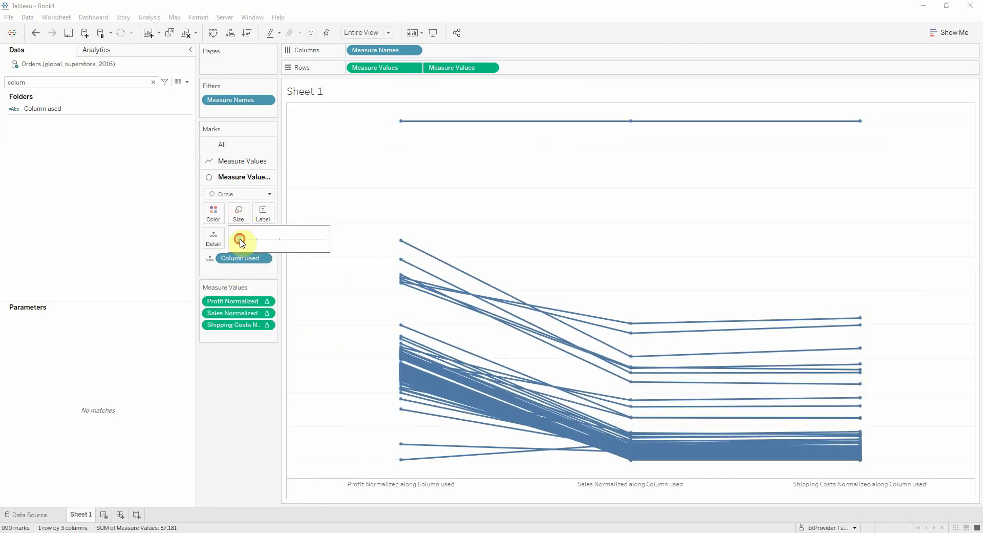
pyautogui.click(251, 388)
# Reorder the measures as Shipping Costs, Sales, Profit Normalized, and color all marks by Measure Values.
pyautogui.moveTo(230, 327)
pyautogui.mouseDown()
pyautogui.moveTo(232, 309)
pyautogui.moveTo(237, 333)
pyautogui.mouseUp()
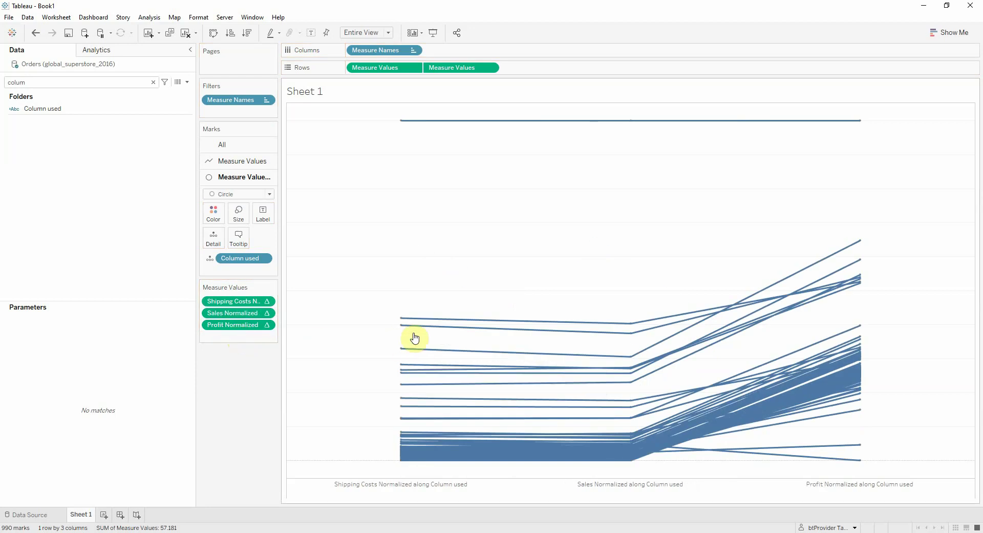
pyautogui.moveTo(413, 323)
pyautogui.click(154, 83)
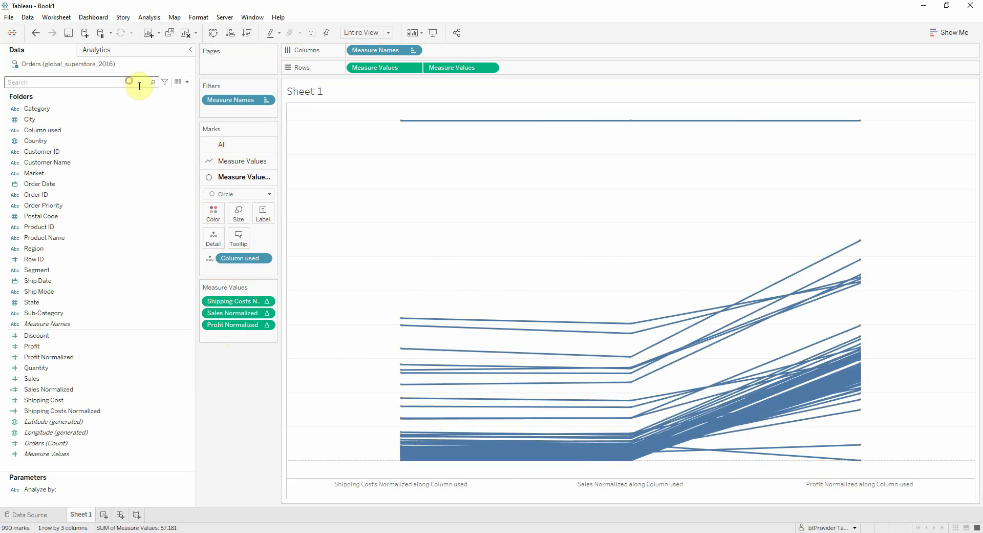
pyautogui.write('meas')
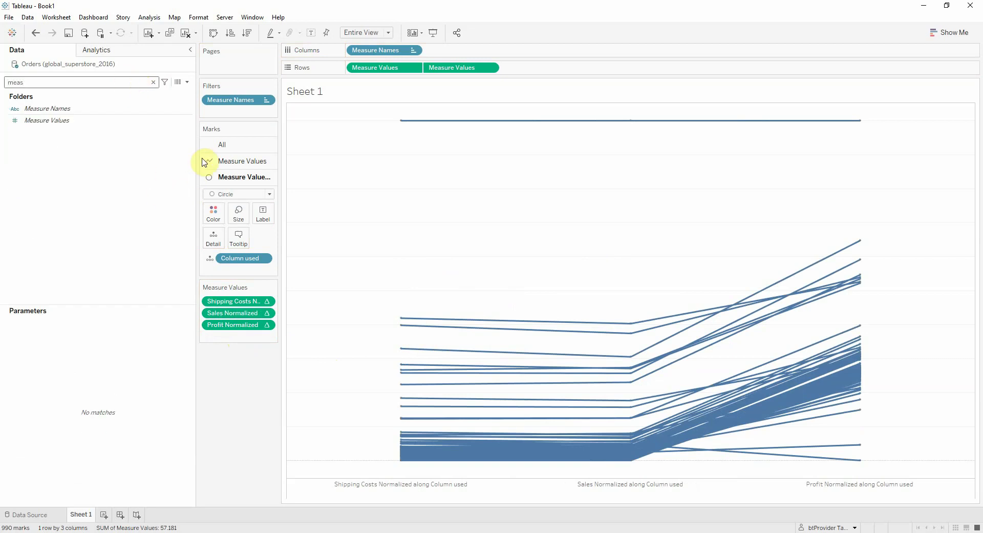
pyautogui.click(202, 146)
pyautogui.moveTo(61, 122); pyautogui.dragTo(218, 183)
# Clear the field search and show the Analyze by parameter control on the sheet.
pyautogui.click(153, 83)
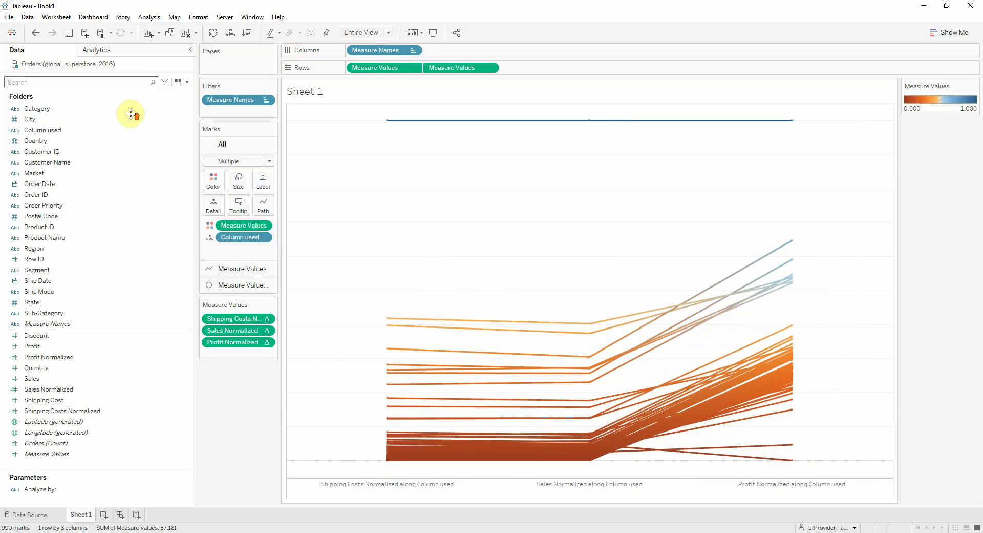
pyautogui.click(88, 491)
pyautogui.rightClick(88, 491)
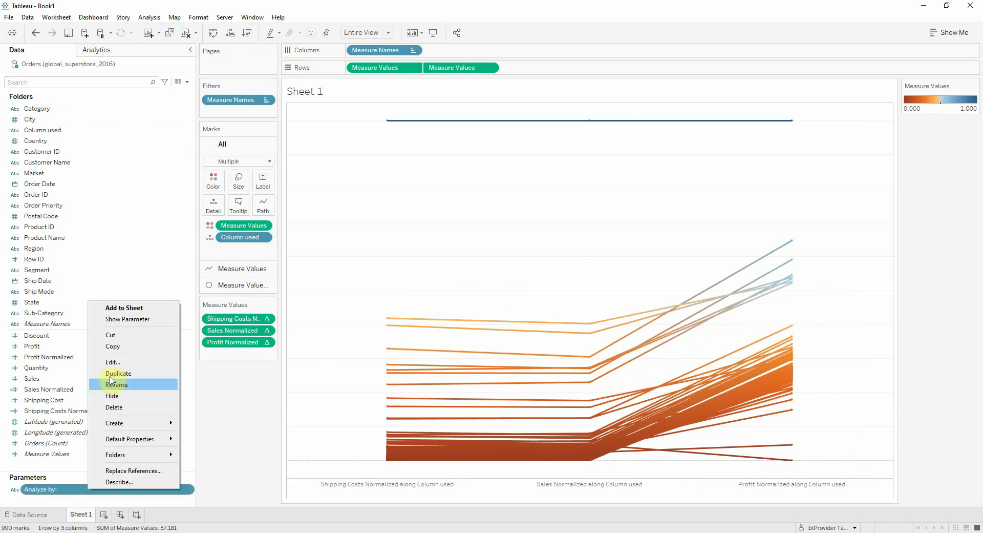
pyautogui.click(118, 320)
# Test the Analyze by parameter by switching it to Customer, Sub-Category and back to Country.
pyautogui.click(917, 140)
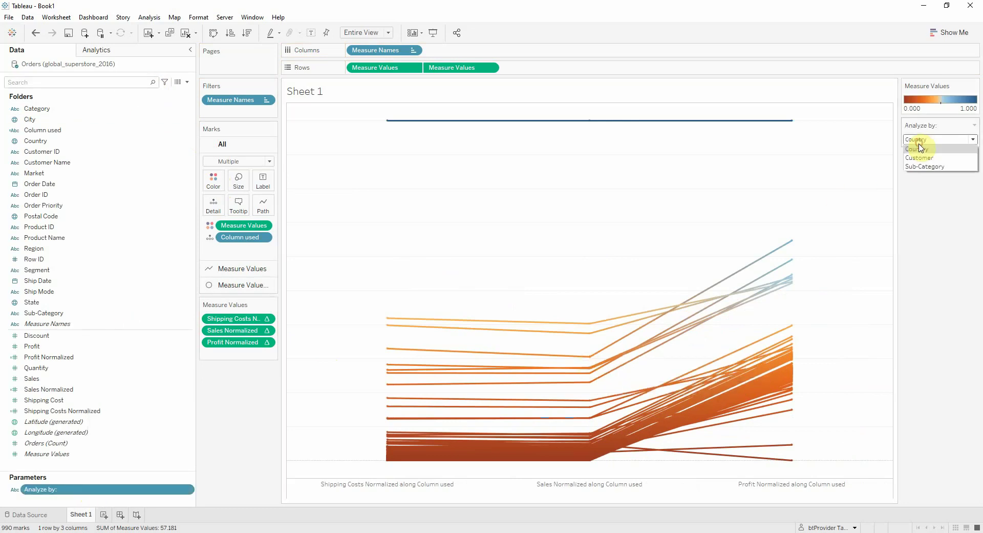
pyautogui.click(918, 159)
pyautogui.click(954, 139)
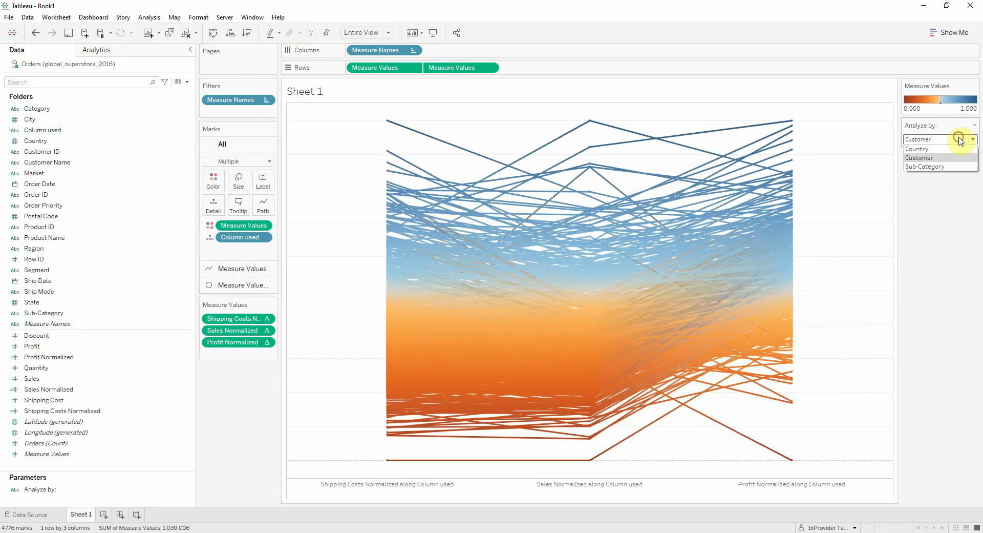
pyautogui.click(947, 167)
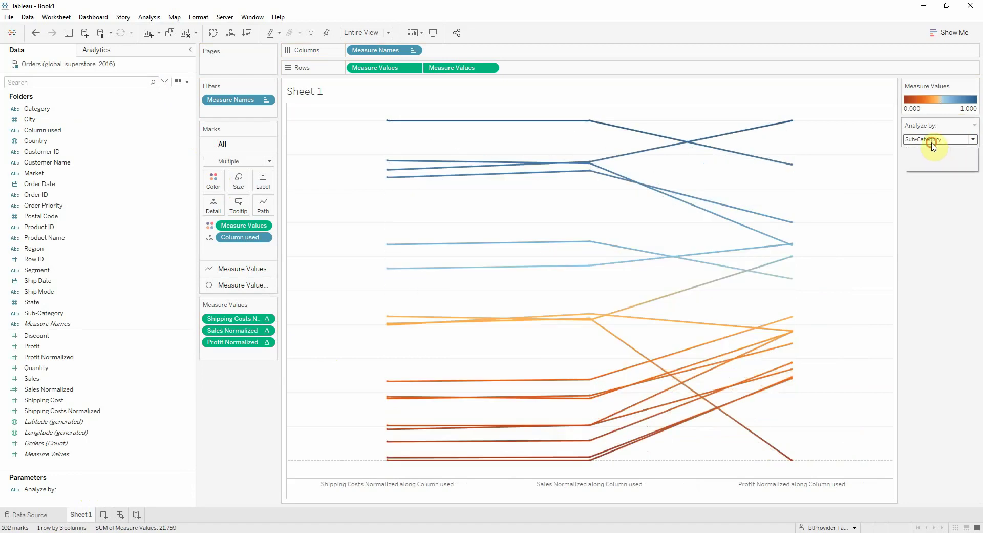
pyautogui.click(932, 148)
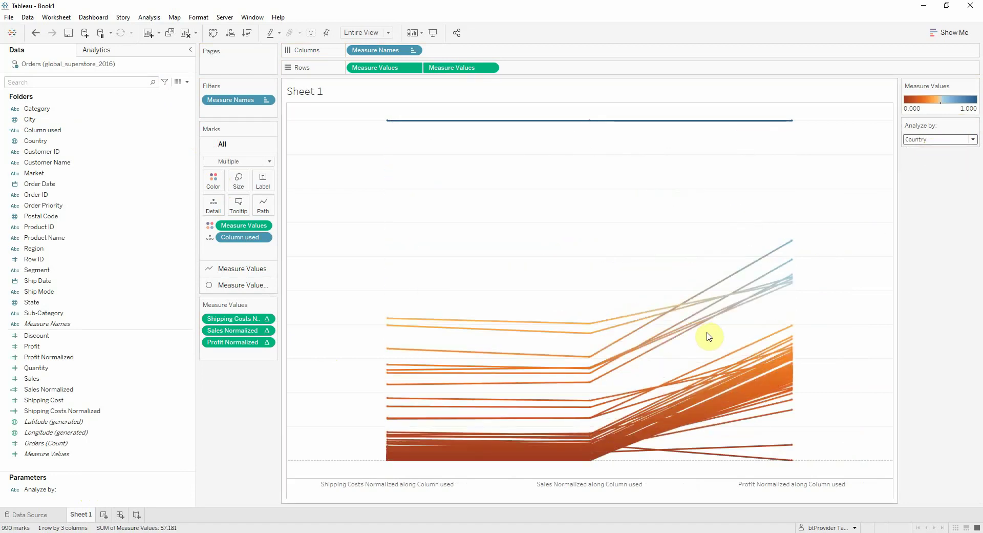
# Find the Profit field and add it to the tooltip of all marks.
pyautogui.click(142, 83)
pyautogui.write('prof')
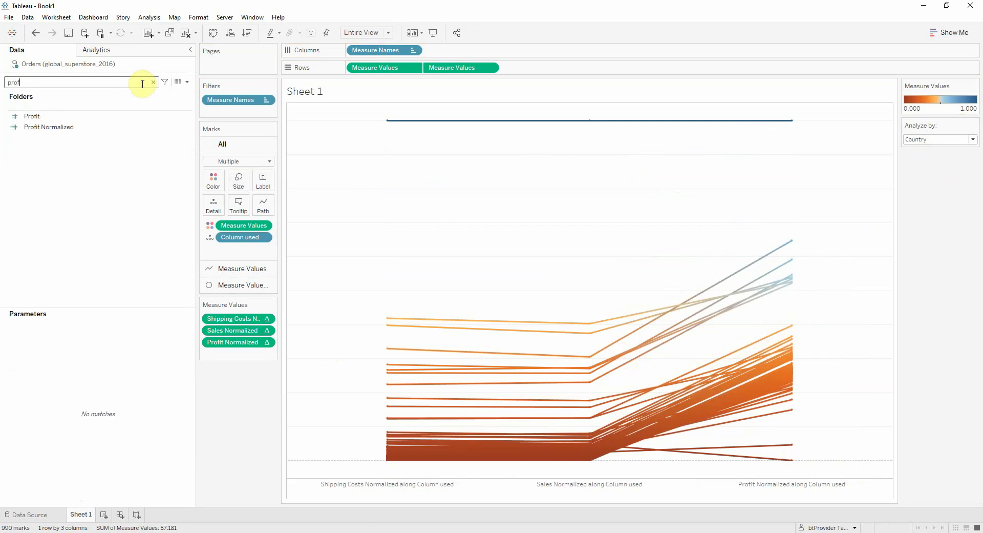
pyautogui.moveTo(98, 117); pyautogui.dragTo(233, 204)
# Find the Sales field and add it to the tooltip of all marks.
pyautogui.press('BackSpace')
pyautogui.press('BackSpace')
pyautogui.press('BackSpace')
pyautogui.press('BackSpace')
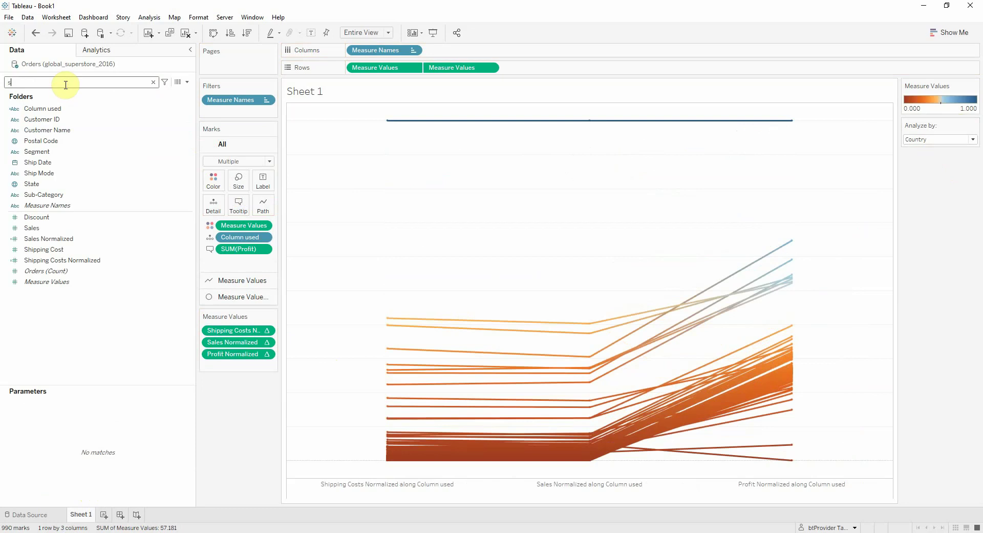
pyautogui.write('sal')
pyautogui.moveTo(35, 116); pyautogui.dragTo(235, 204)
# Find the Shipping Cost field and add it to the tooltip of all marks.
pyautogui.click(98, 82)
pyautogui.press('BackSpace')
pyautogui.press('BackSpace')
pyautogui.write('hi')
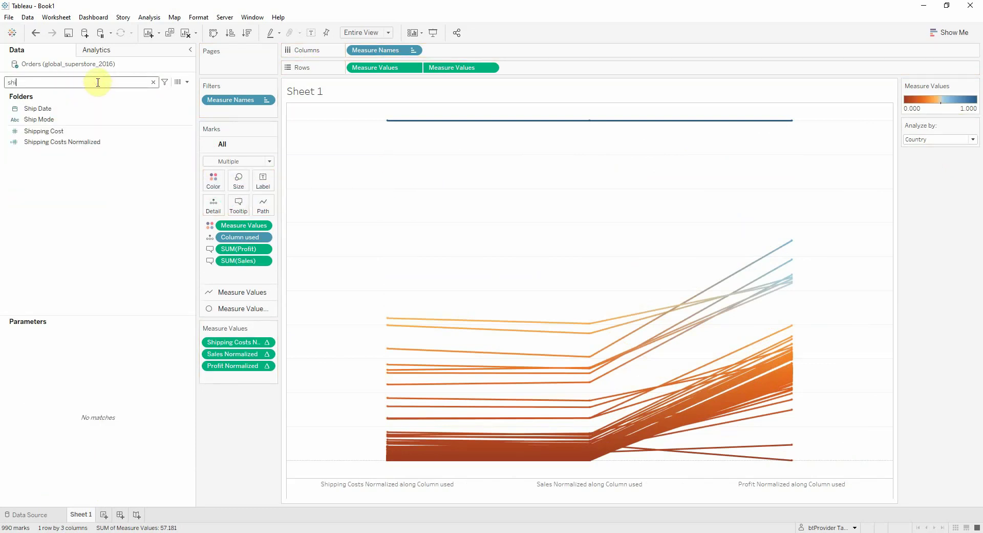
pyautogui.write('p')
pyautogui.moveTo(94, 132); pyautogui.dragTo(241, 200)
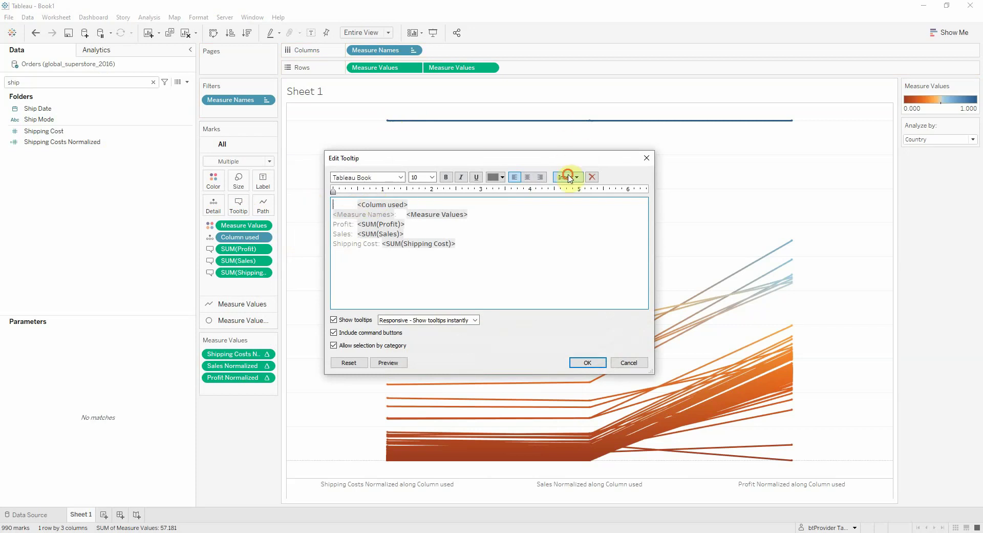
# Insert the Analyze by parameter before Column used in the tooltip text, apply it and check the tooltip on the chart's uppermost line.
pyautogui.click(600, 347)
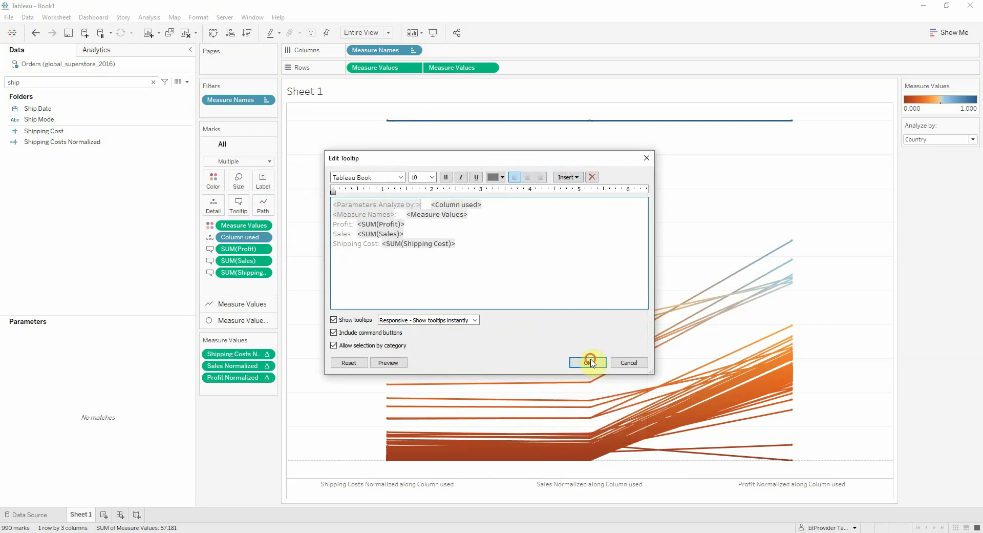
pyautogui.click(589, 362)
pyautogui.moveTo(389, 124)
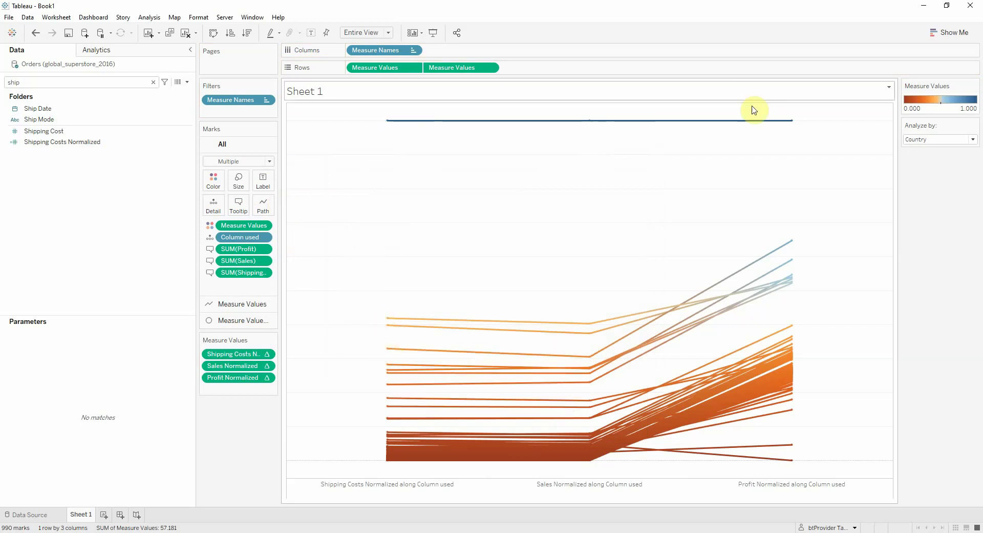
pyautogui.click(783, 122)
pyautogui.click(775, 139)
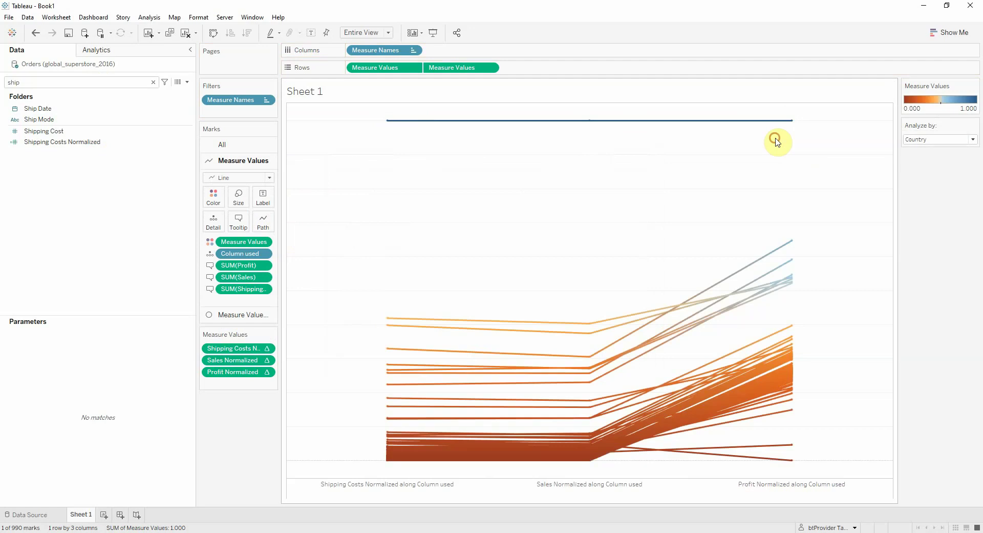
pyautogui.moveTo(794, 128)
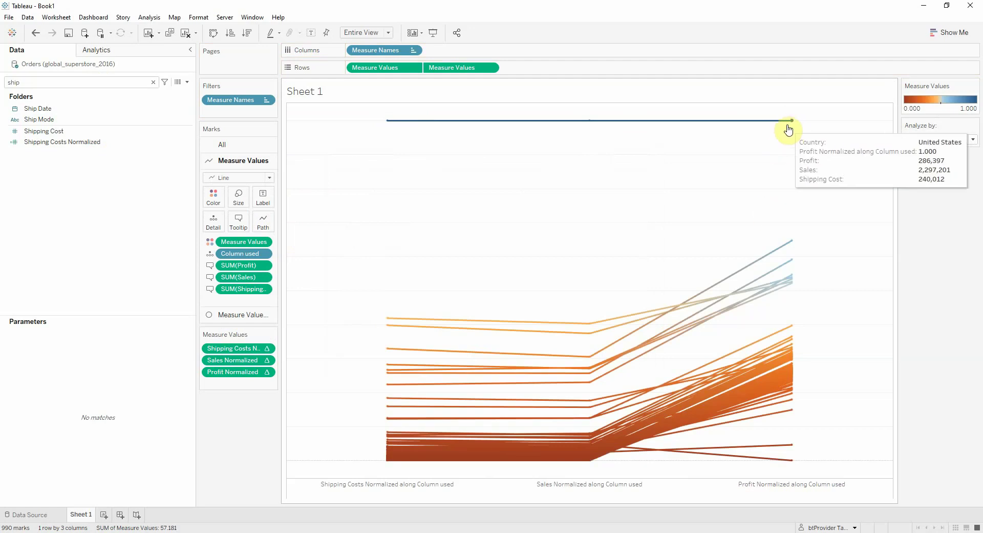
# Show a highlighter for the Column used dimension on the marks of both axes.
pyautogui.click(222, 146)
pyautogui.rightClick(239, 239)
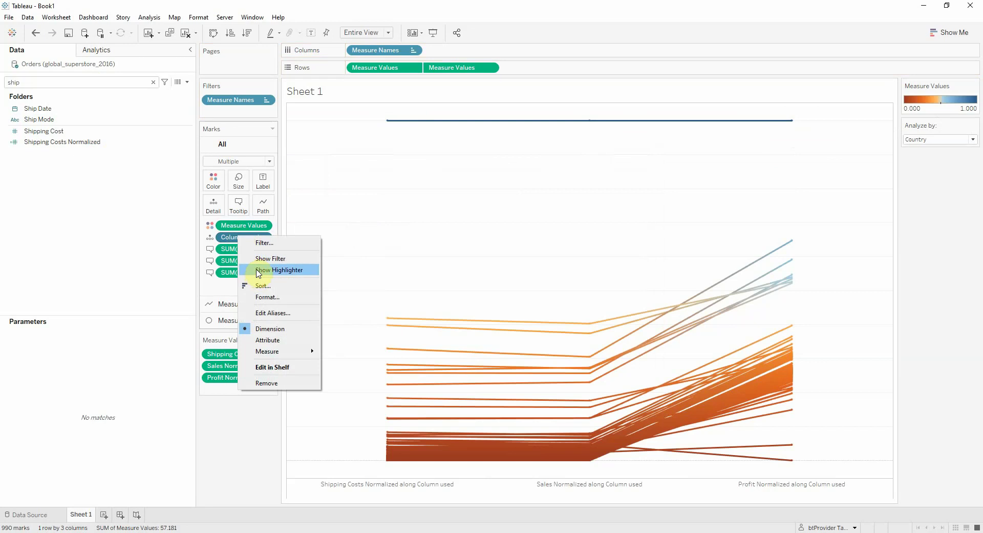
pyautogui.click(258, 270)
# Test the Column used highlighter by highlighting Albania on the chart and clearing the highlight again.
pyautogui.click(949, 174)
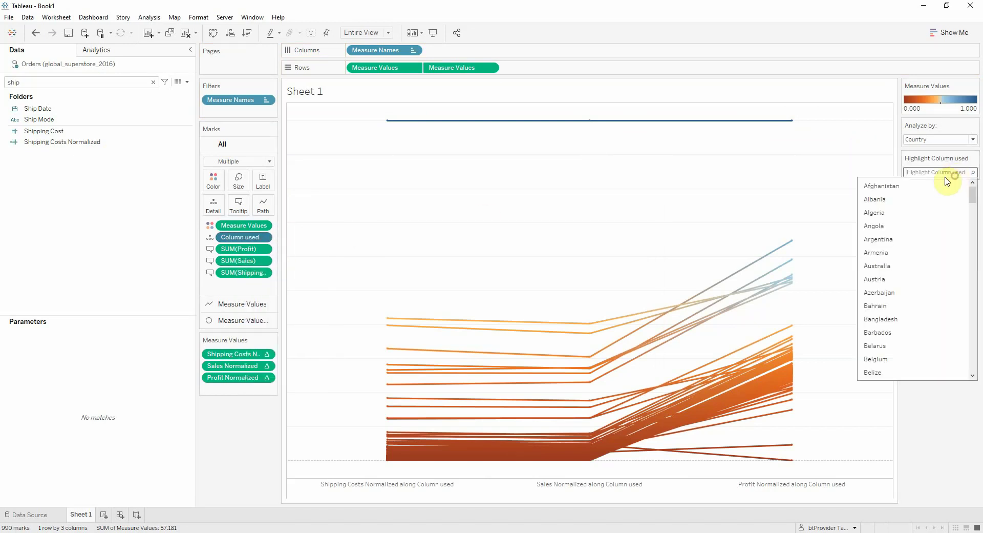
pyautogui.click(942, 199)
pyautogui.click(933, 168)
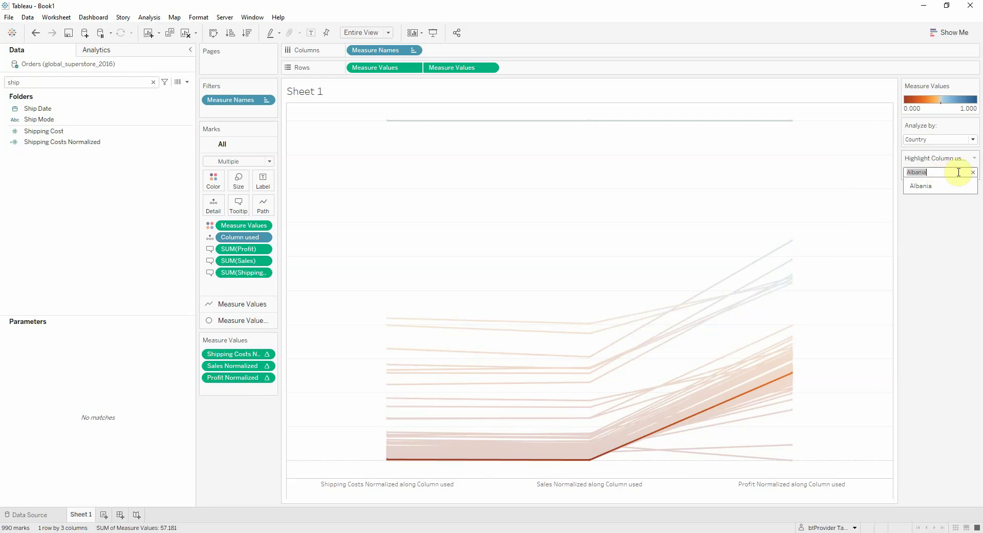
pyautogui.click(973, 173)
# Browse the countries in the Column used highlighter and preview their lines on the chart without selecting one.
pyautogui.click(948, 172)
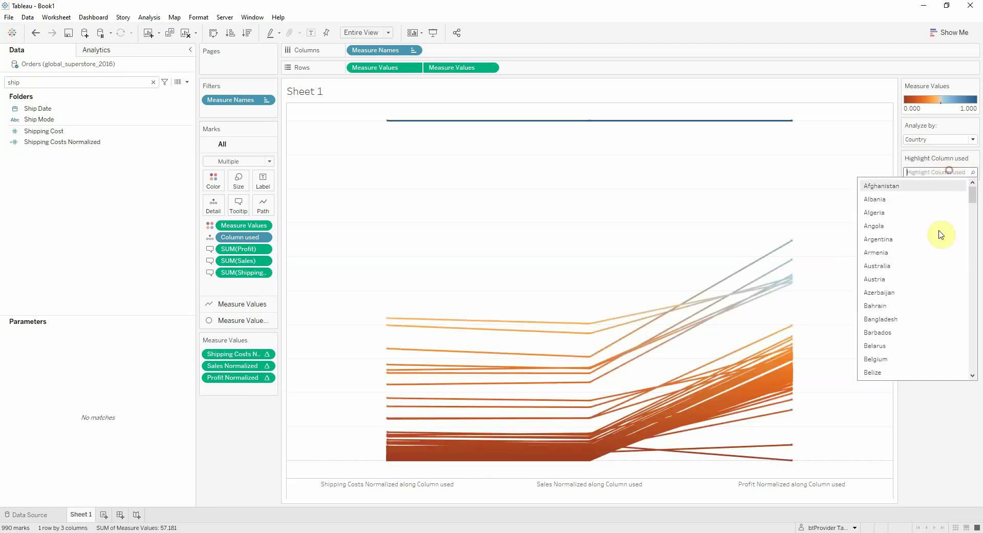
pyautogui.scroll(-3, 923, 335)
pyautogui.scroll(-5, 923, 336)
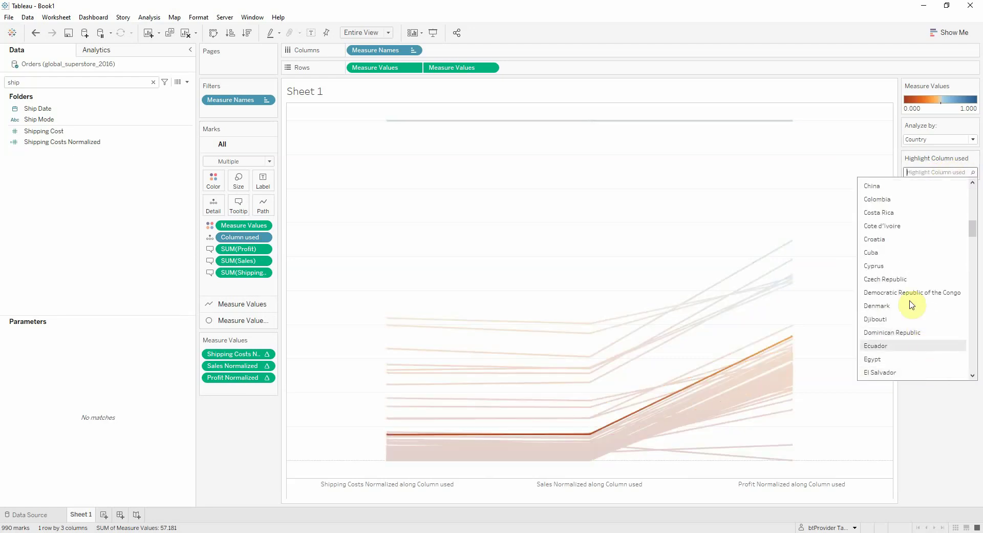
pyautogui.click(938, 429)
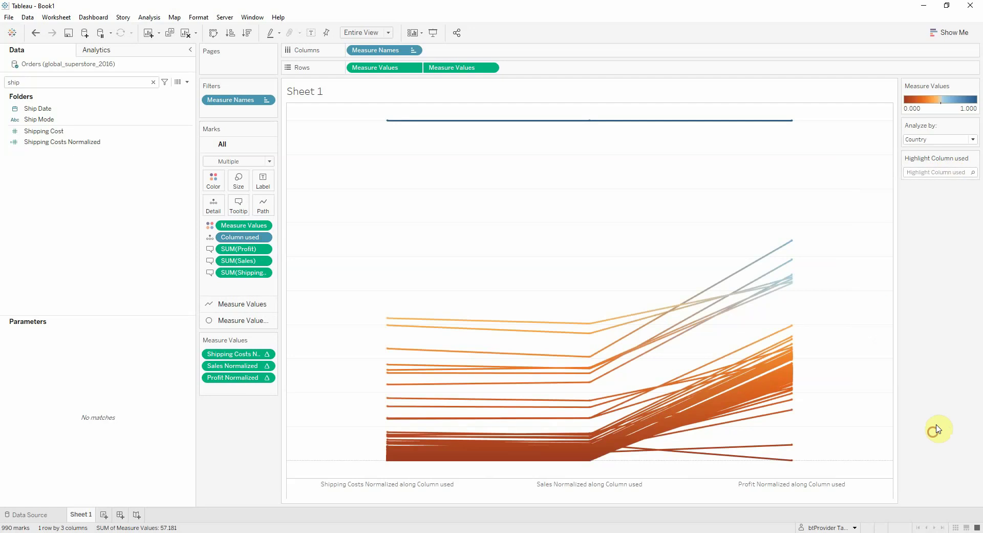
# Clear the "ship" search so that all data fields and parameters are listed.
pyautogui.click(153, 82)
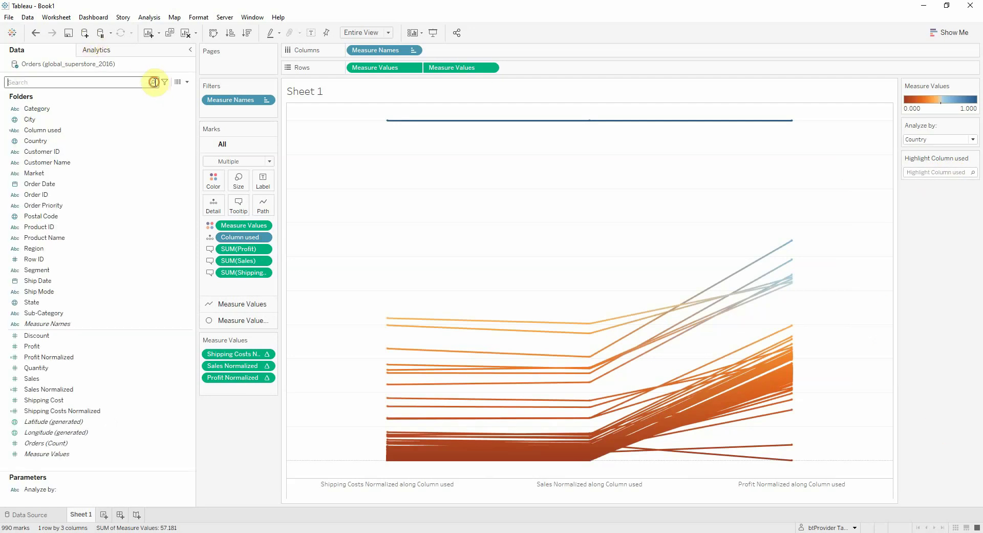
pyautogui.rightClick(354, 213)
pyautogui.click(327, 202)
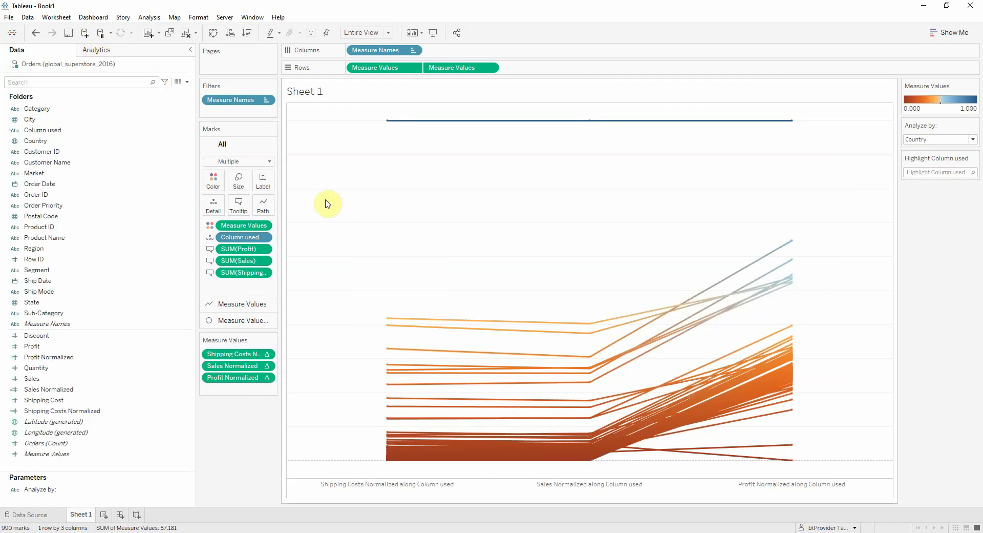